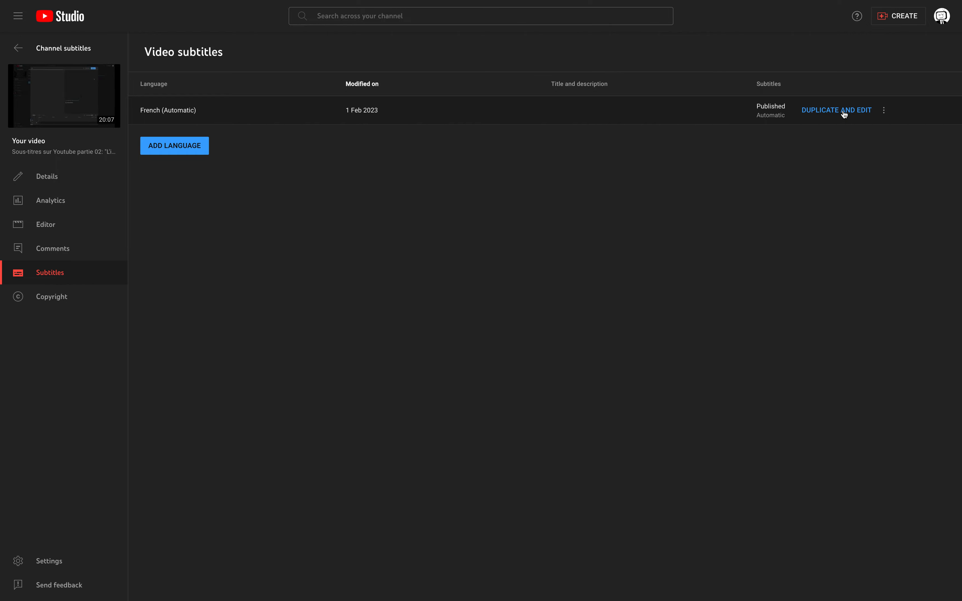
Duplicate the automatic French subtitles and open the copy for editing at the beginning of the transcript.
{"action": "left_click", "coordinate": [844, 114]}
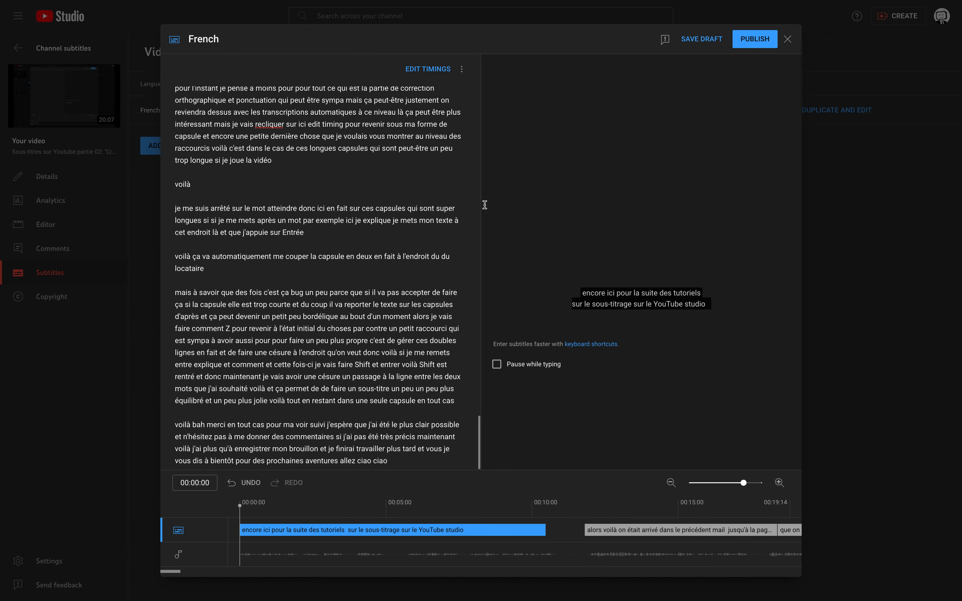
{"action": "scroll", "coordinate": [387, 323], "scroll_direction": "up", "scroll_amount": 5}
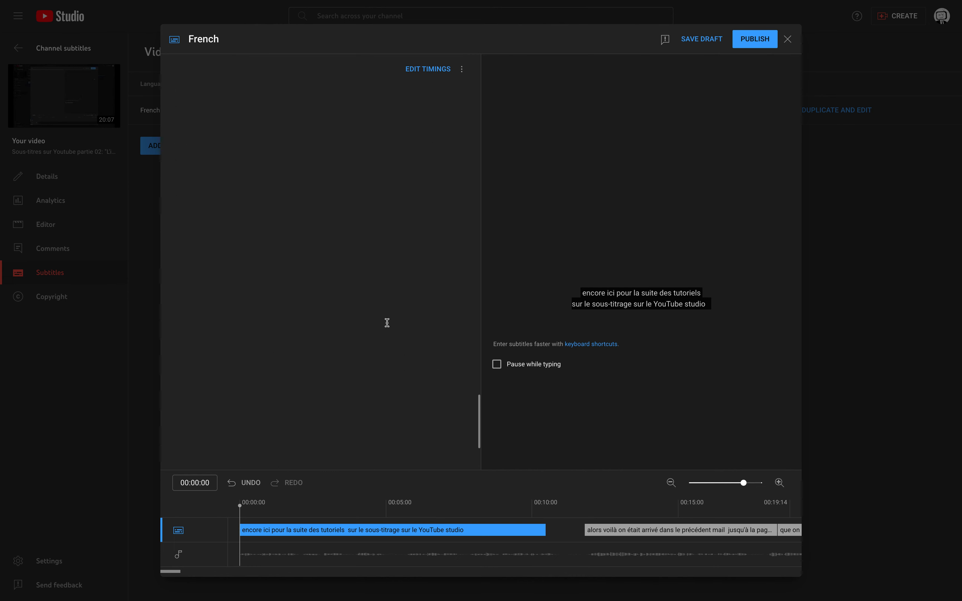
{"action": "scroll", "coordinate": [387, 323], "scroll_direction": "up", "scroll_amount": 10}
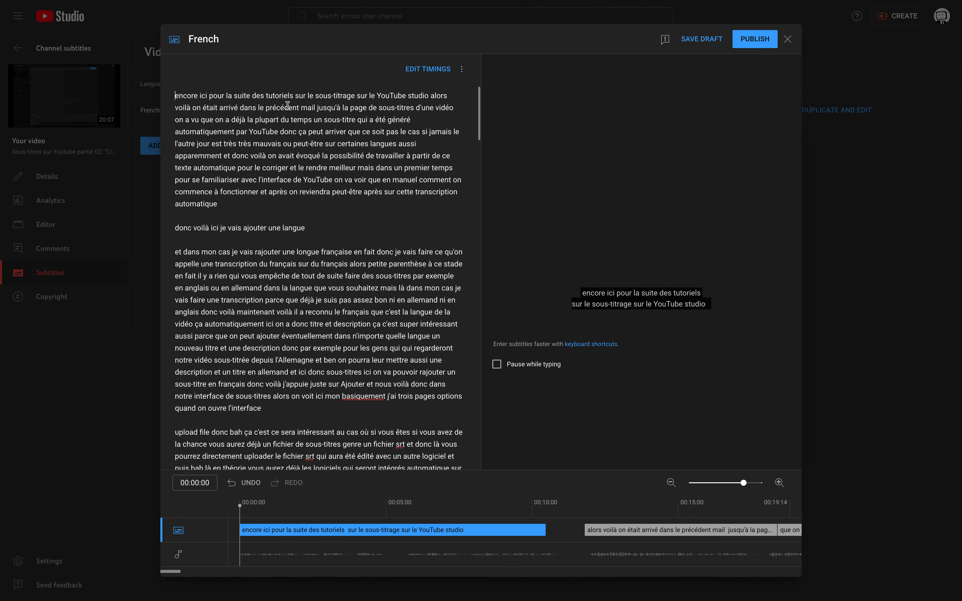
{"action": "left_click", "coordinate": [479, 118]}
{"action": "left_click_drag", "start_coordinate": [478, 116], "coordinate": [476, 80]}
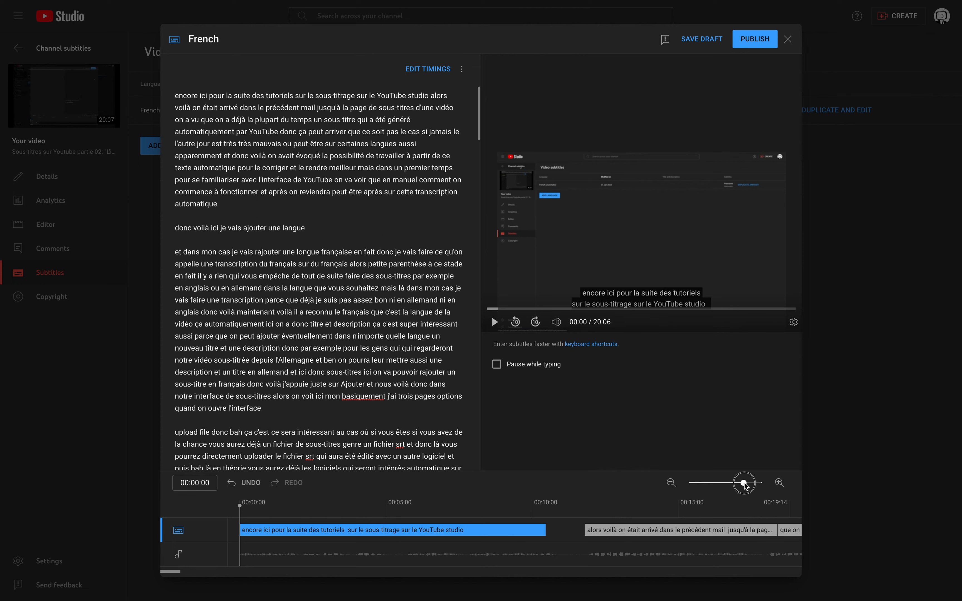
Show about two minutes of captions on the timeline and play the opening half minute to compare the automatic captions with the audio.
{"action": "left_click_drag", "start_coordinate": [745, 484], "coordinate": [700, 489]}
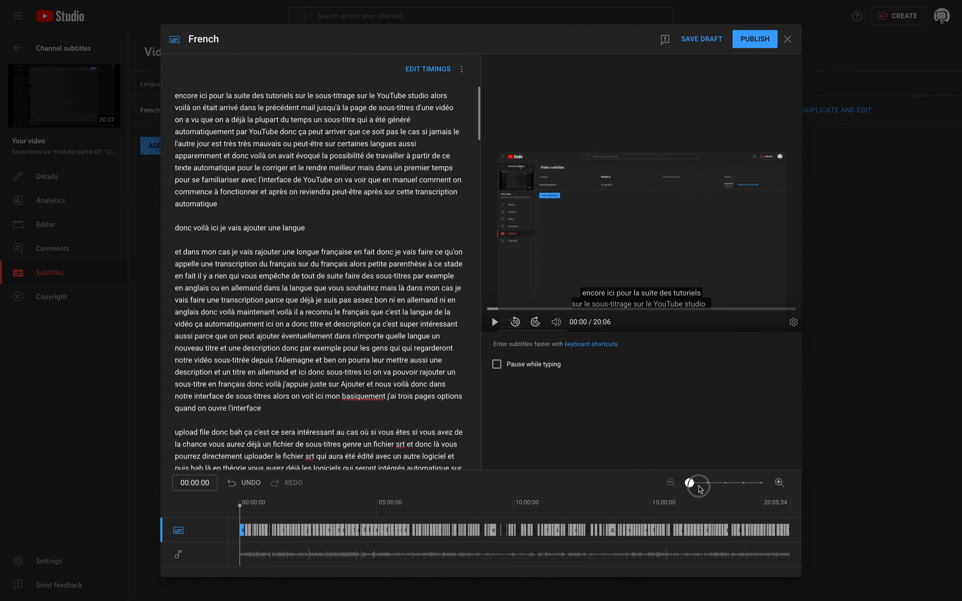
{"action": "left_click_drag", "start_coordinate": [701, 490], "coordinate": [696, 491]}
{"action": "left_click", "coordinate": [690, 483]}
{"action": "left_click_drag", "start_coordinate": [691, 486], "coordinate": [726, 483]}
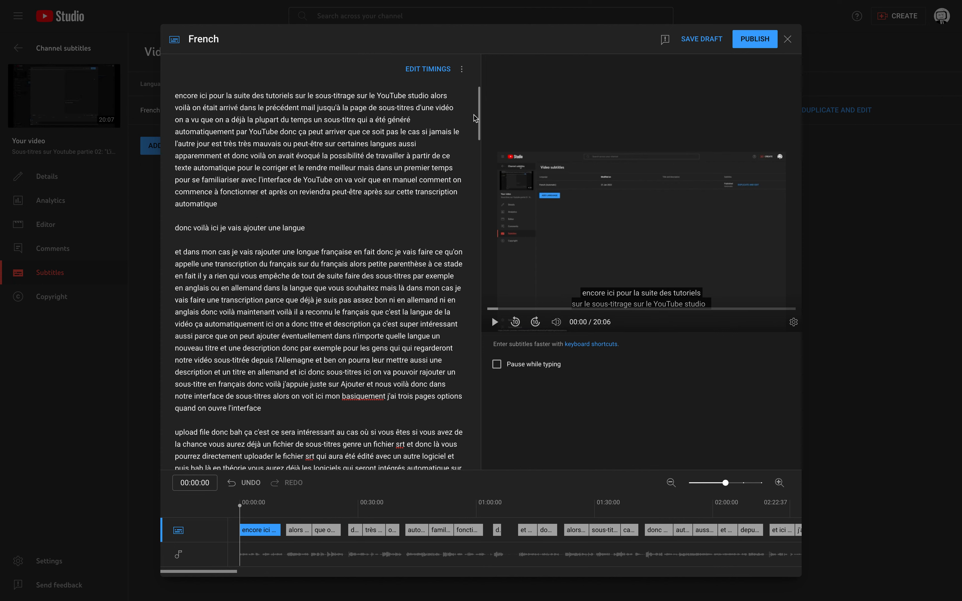
{"action": "left_click_drag", "start_coordinate": [479, 112], "coordinate": [479, 96]}
{"action": "left_click_drag", "start_coordinate": [240, 507], "coordinate": [229, 511]}
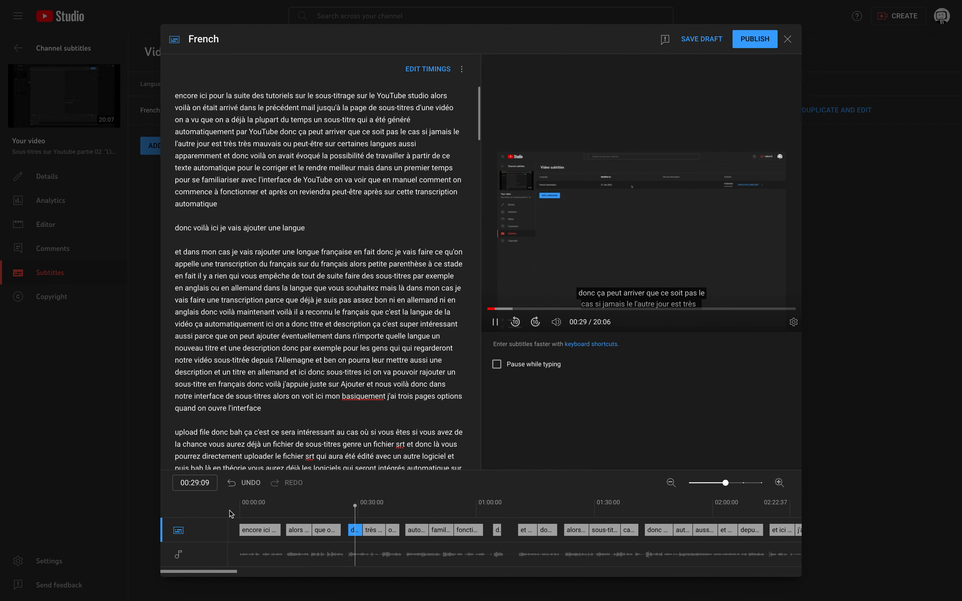
{"action": "key", "text": "space"}
{"action": "scroll", "coordinate": [369, 219], "scroll_direction": "down", "scroll_amount": 4}
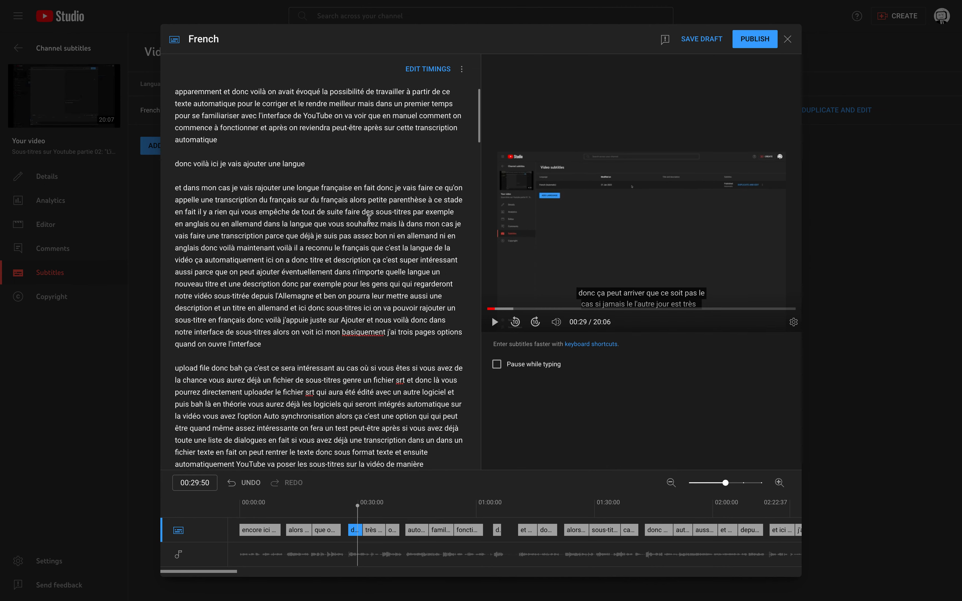
{"action": "scroll", "coordinate": [369, 219], "scroll_direction": "up", "scroll_amount": 4}
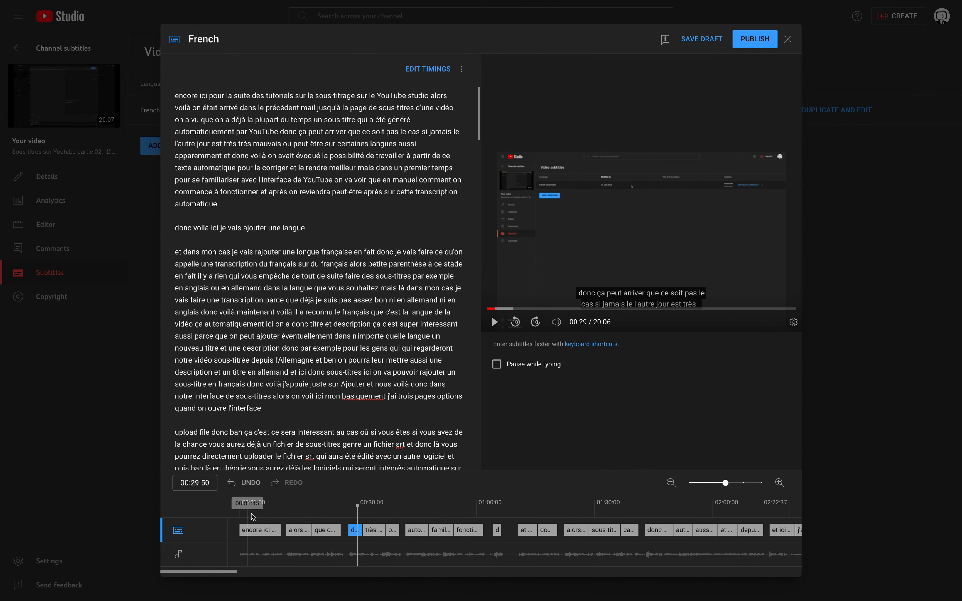
Replay the opening from the start and insert "C'est" plus the speaker's first name before "encore ici" in the first caption.
{"action": "left_click_drag", "start_coordinate": [252, 514], "coordinate": [245, 512]}
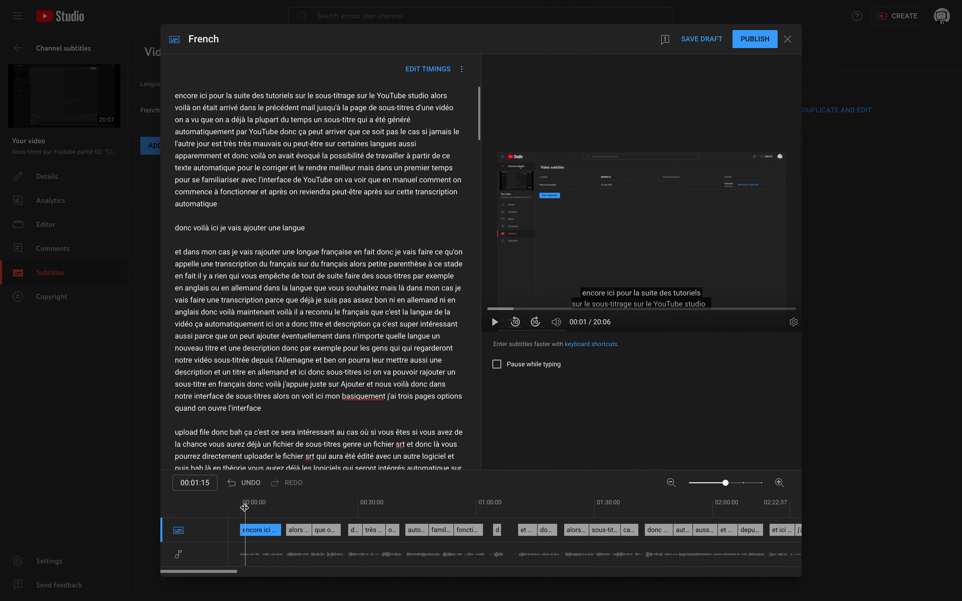
{"action": "left_click_drag", "start_coordinate": [244, 510], "coordinate": [228, 504]}
{"action": "key", "text": "space"}
{"action": "key", "text": "space"}
{"action": "type", "text": "C"}
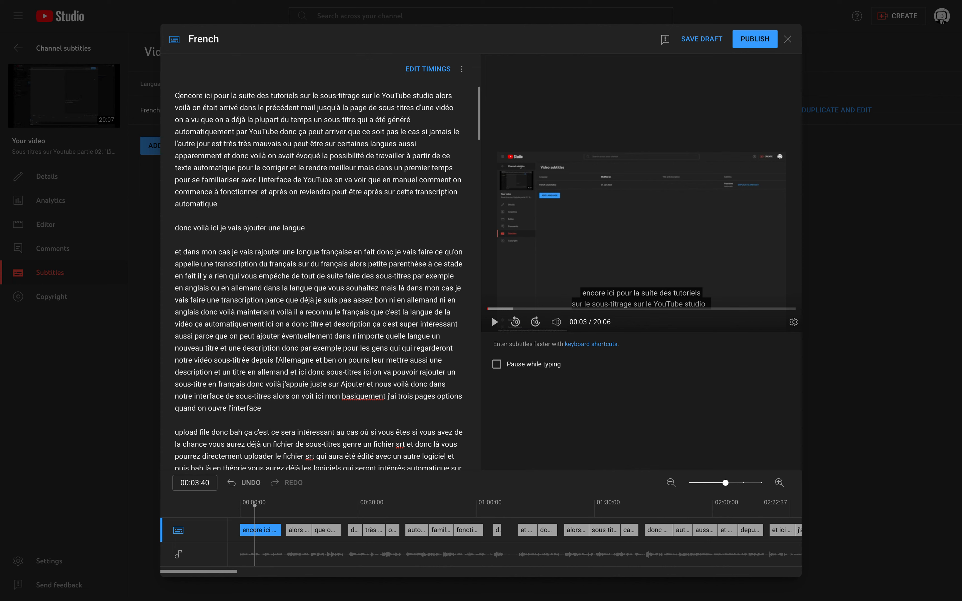
{"action": "type", "text": "'est X"}
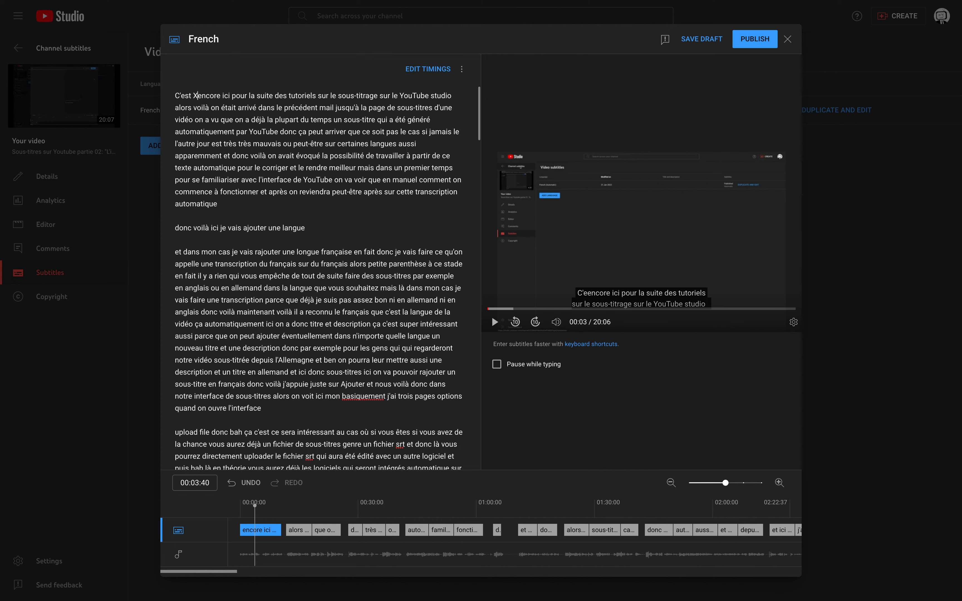
{"action": "type", "text": "abi"}
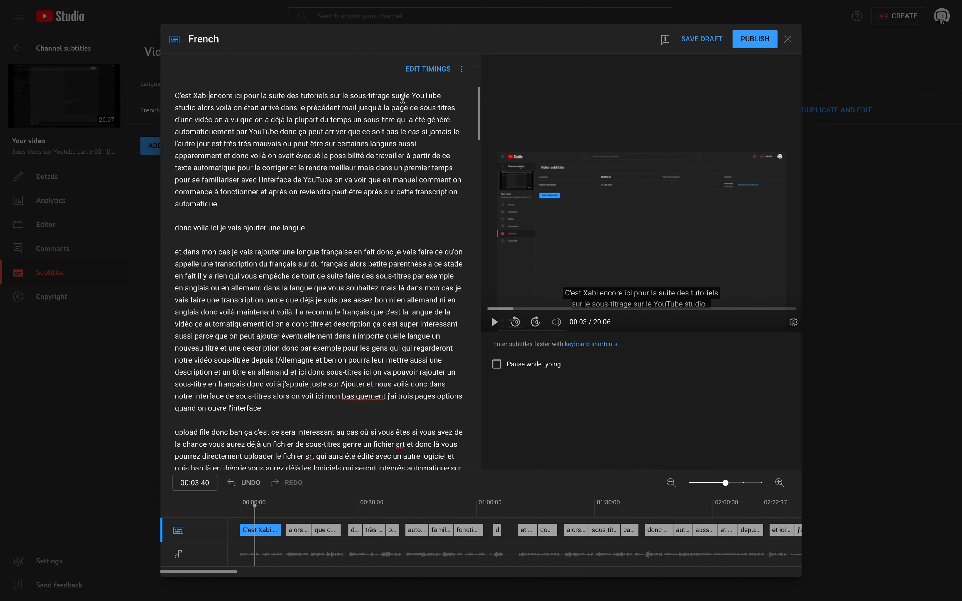
End the first sentence with a period after "YouTube studio" and start "Alors voilà" on a new line with a capital A.
{"action": "left_click", "coordinate": [196, 109]}
{"action": "type", "text": "."}
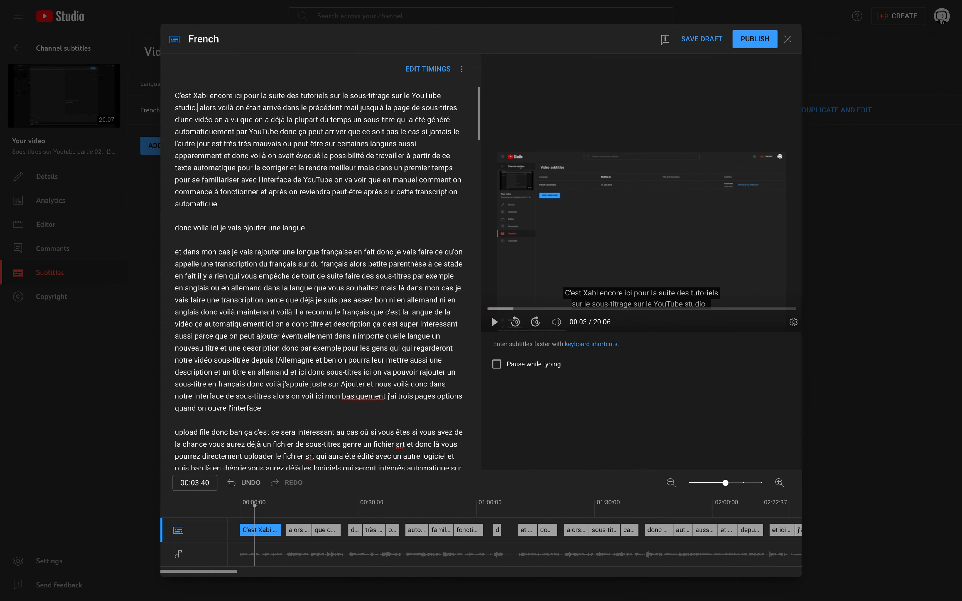
{"action": "key", "text": "Right"}
{"action": "key", "text": "BackSpace"}
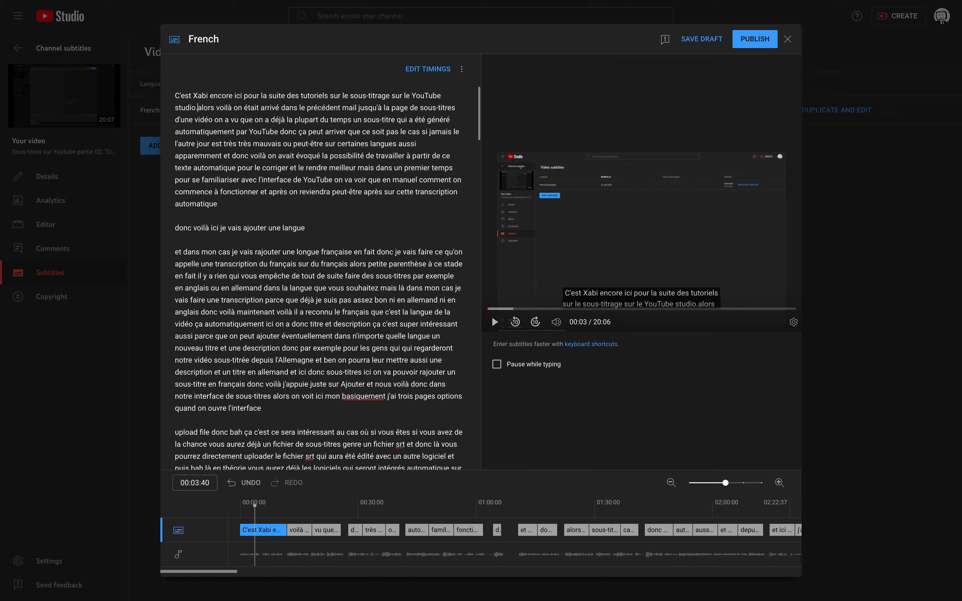
{"action": "key", "text": "Return"}
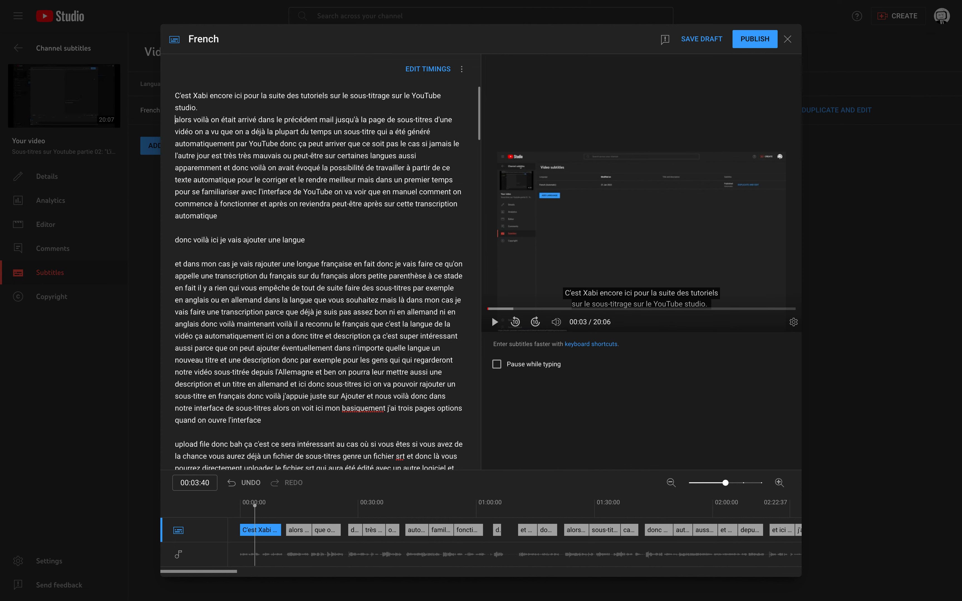
{"action": "key", "text": "Delete"}
{"action": "type", "text": "A"}
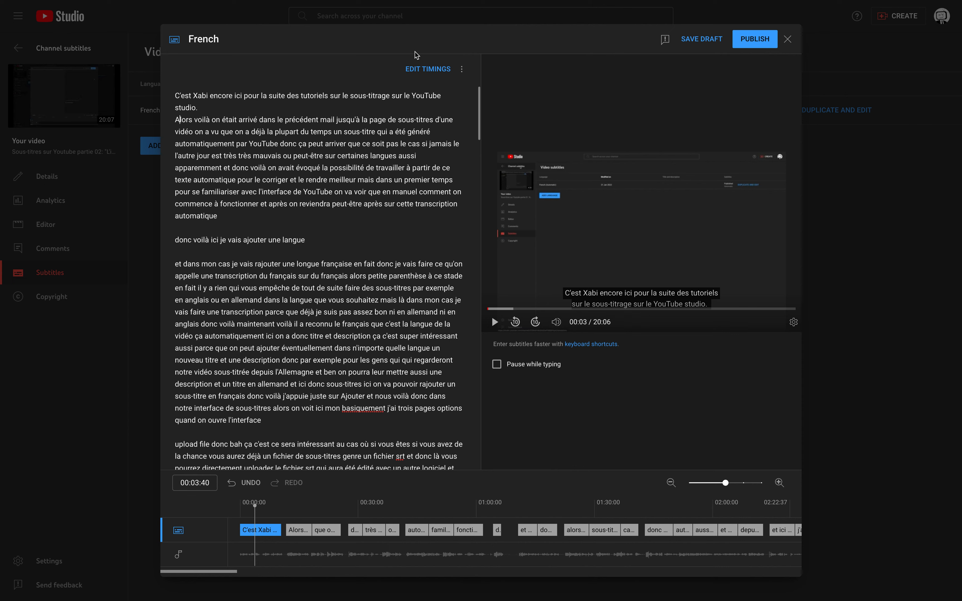
Check the corrected captions with their timings, then return to the beginning of the plain-text transcript.
{"action": "left_click", "coordinate": [424, 70]}
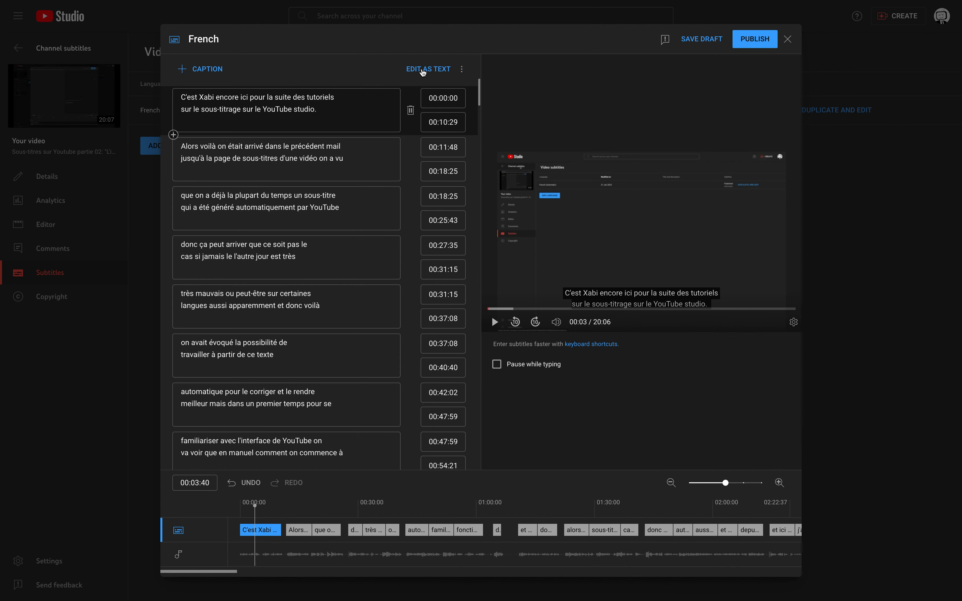
{"action": "left_click", "coordinate": [422, 72]}
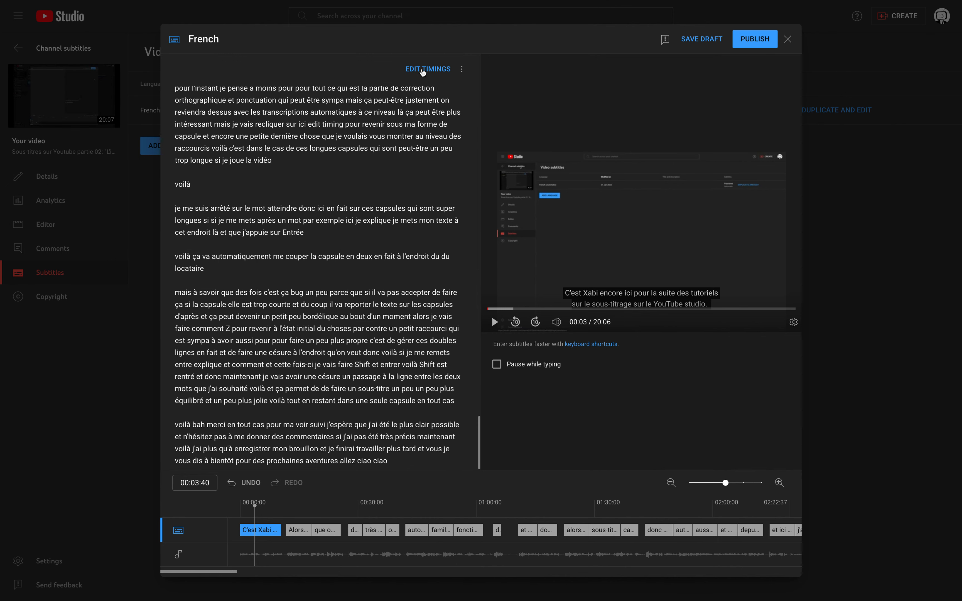
{"action": "scroll", "coordinate": [391, 166], "scroll_direction": "up", "scroll_amount": 8}
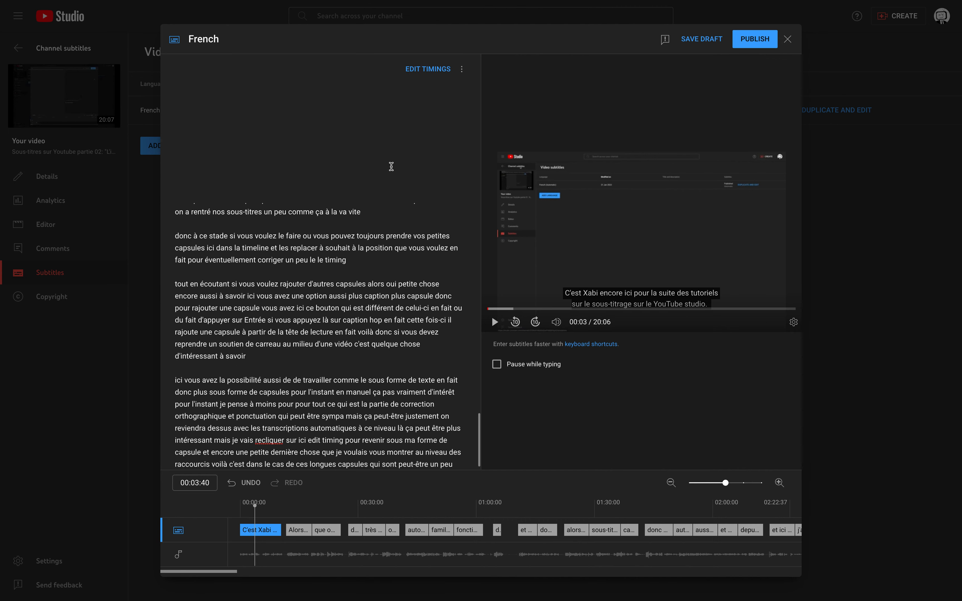
{"action": "scroll", "coordinate": [391, 166], "scroll_direction": "up", "scroll_amount": 2}
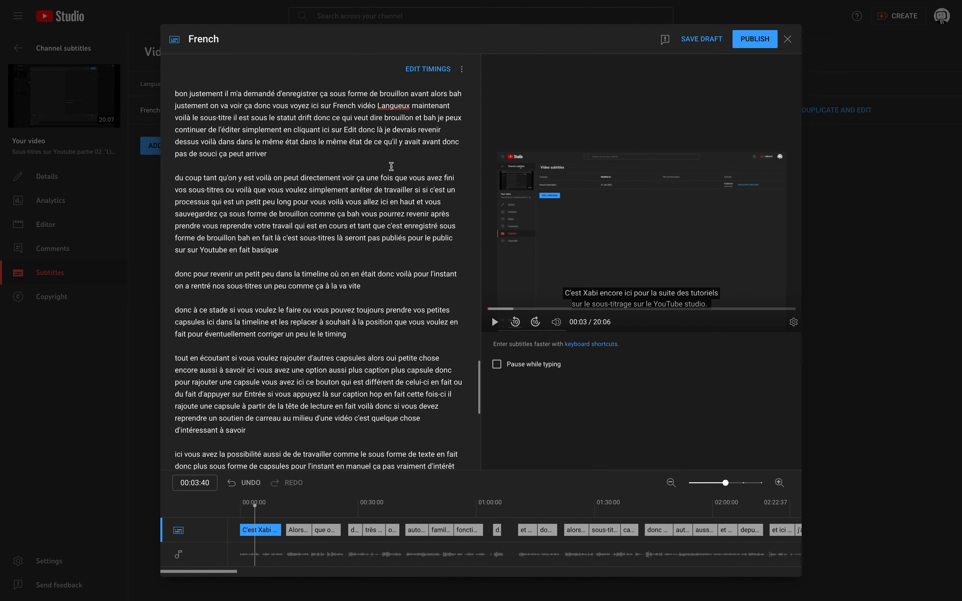
{"action": "scroll", "coordinate": [391, 166], "scroll_direction": "up", "scroll_amount": 10}
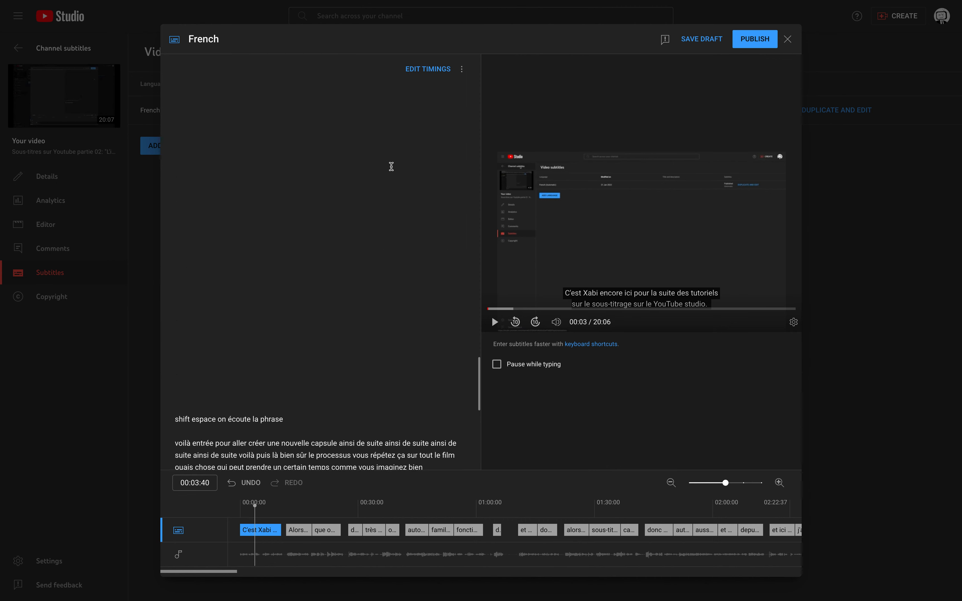
{"action": "scroll", "coordinate": [391, 167], "scroll_direction": "up", "scroll_amount": 10}
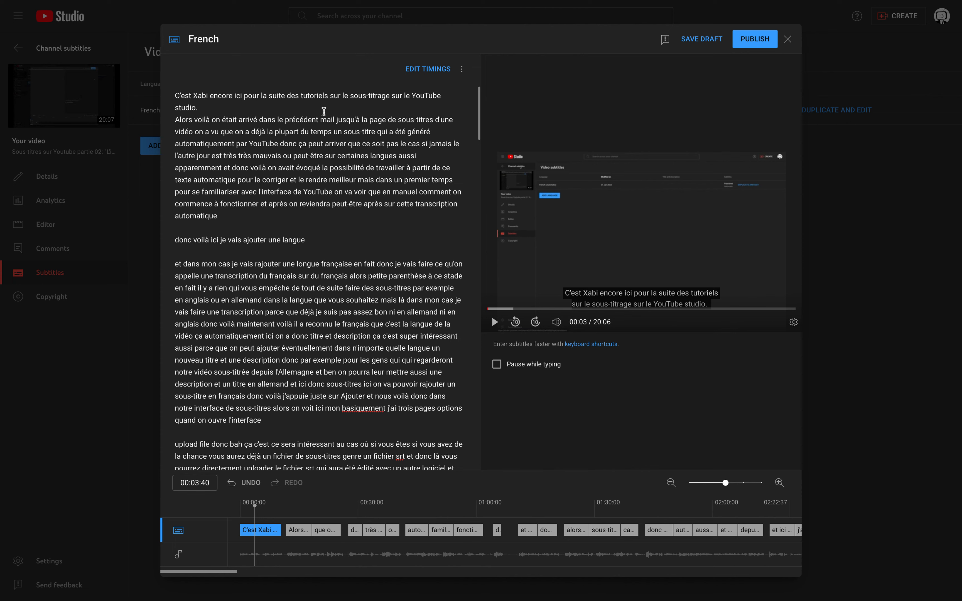
Punctuate the second sentence with a comma after "Alors voilà" and a period after "vidéo", starting "On a vu" capitalized on a new line.
{"action": "left_click", "coordinate": [210, 119]}
{"action": "type", "text": ","}
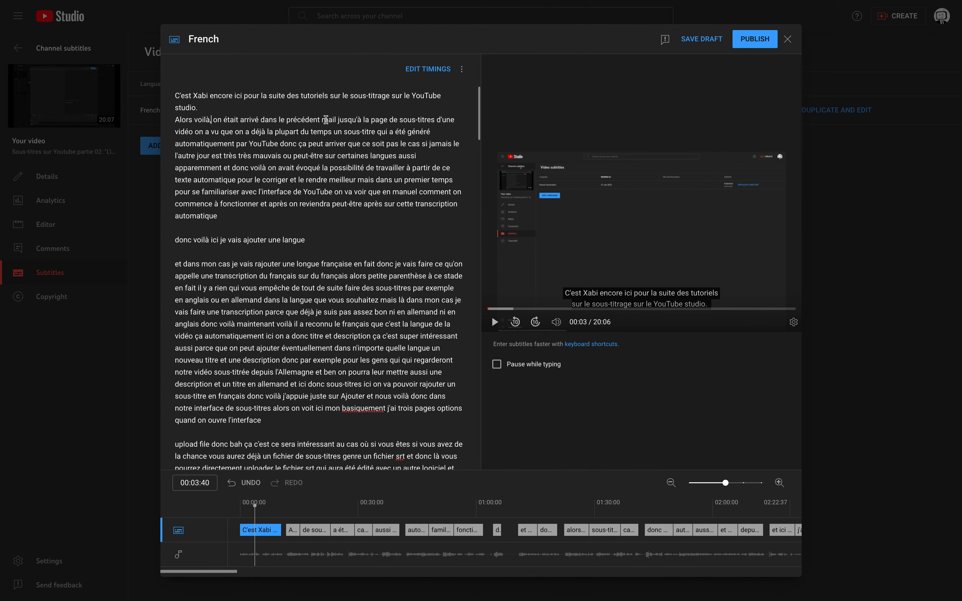
{"action": "key", "text": "shift+space"}
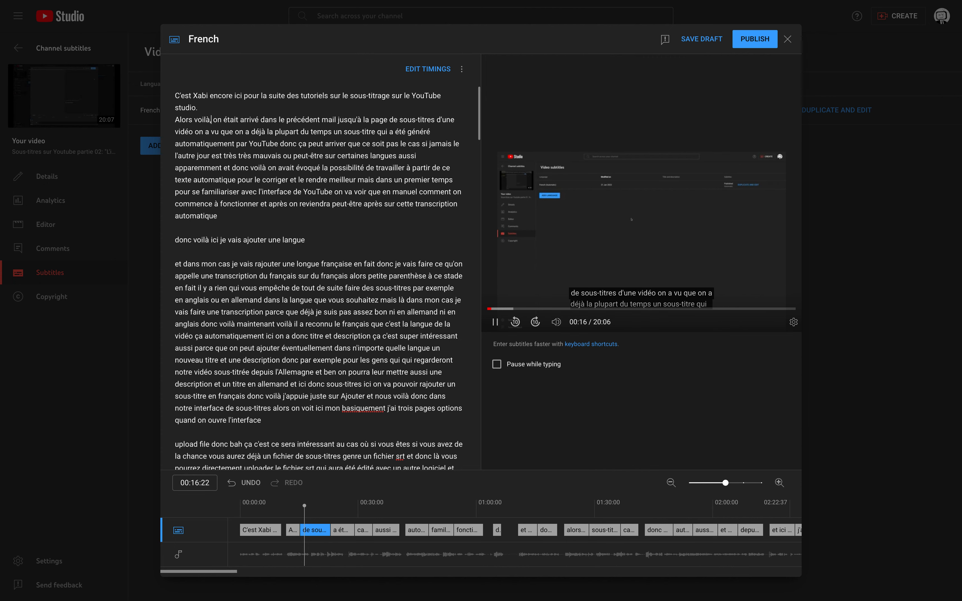
{"action": "key", "text": "shift+space"}
{"action": "left_click", "coordinate": [194, 132]}
{"action": "key", "text": "BackSpace"}
{"action": "type", "text": "."}
{"action": "key", "text": "Return"}
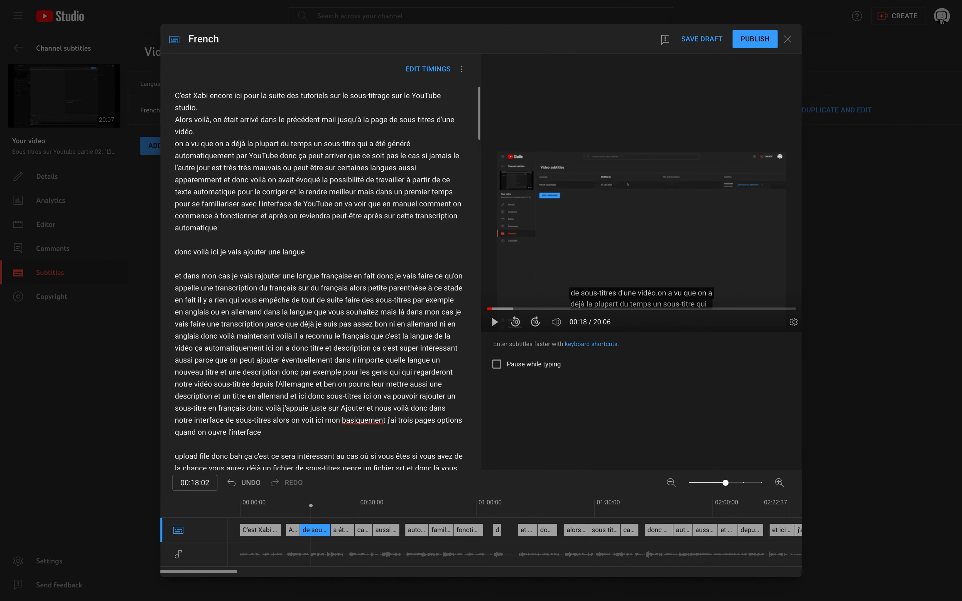
{"action": "key", "text": "BackSpace"}
{"action": "type", "text": "O"}
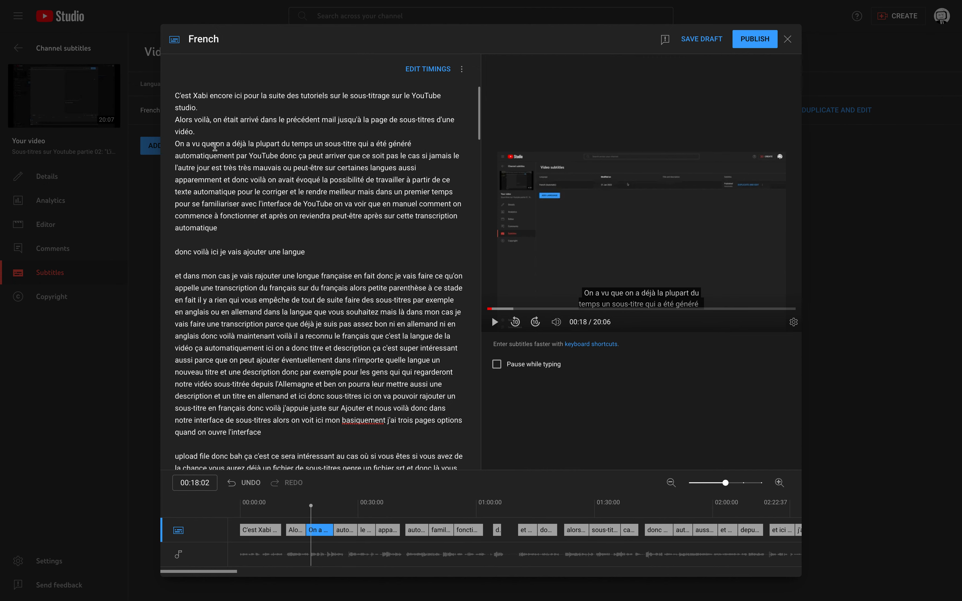
Add a period after "automatiquement par YouTube" and start "Donc ça peut arriver" on a new line with a capital D.
{"action": "left_click", "coordinate": [278, 155]}
{"action": "type", "text": "."}
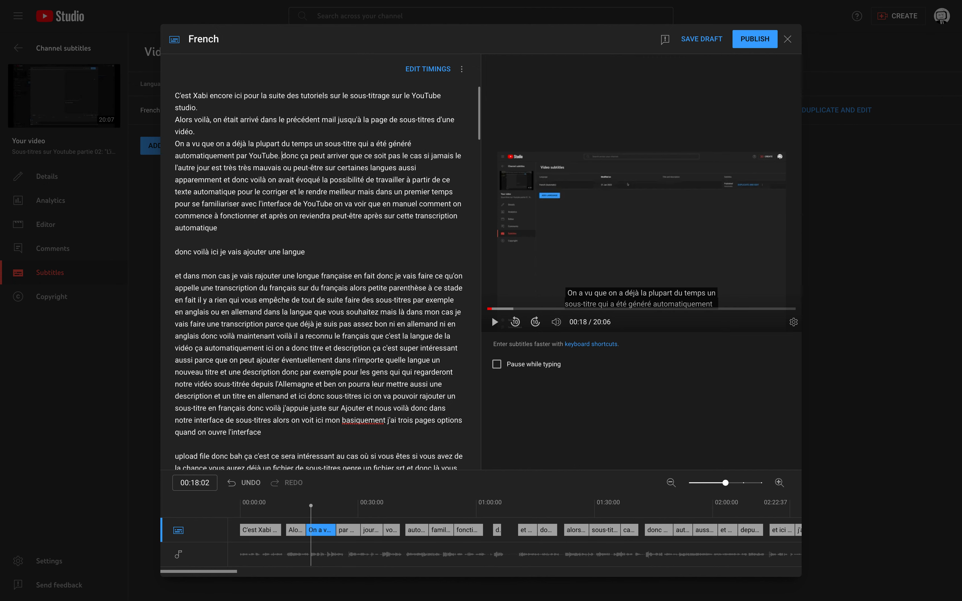
{"action": "key", "text": "BackSpace"}
{"action": "key", "text": "Return"}
{"action": "key", "text": "BackSpace"}
{"action": "type", "text": "D"}
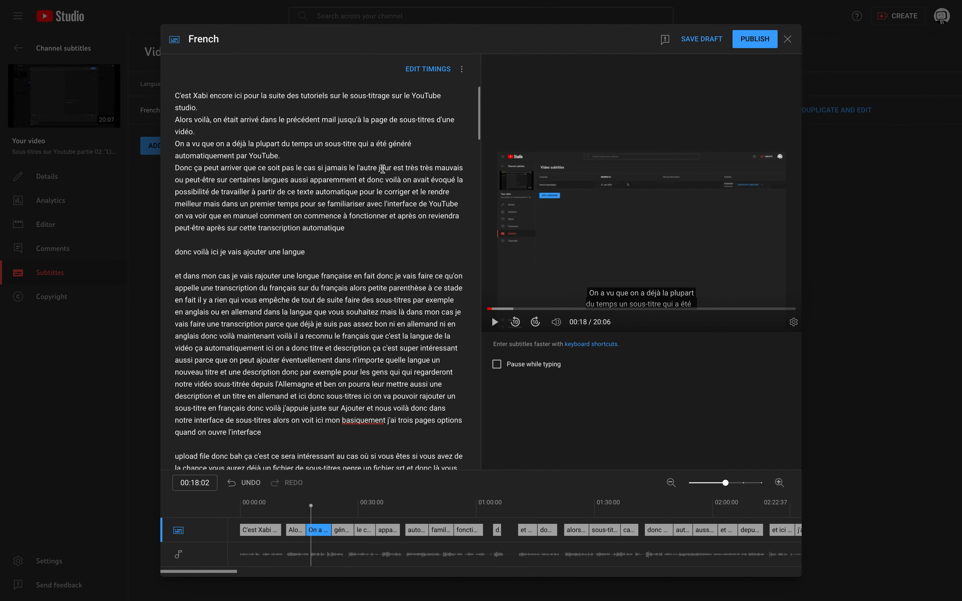
Listen to the next passage and replace the misheard "autre jour" with "audio" in the sentence beginning "Donc ça peut arriver".
{"action": "key", "text": "shift+space"}
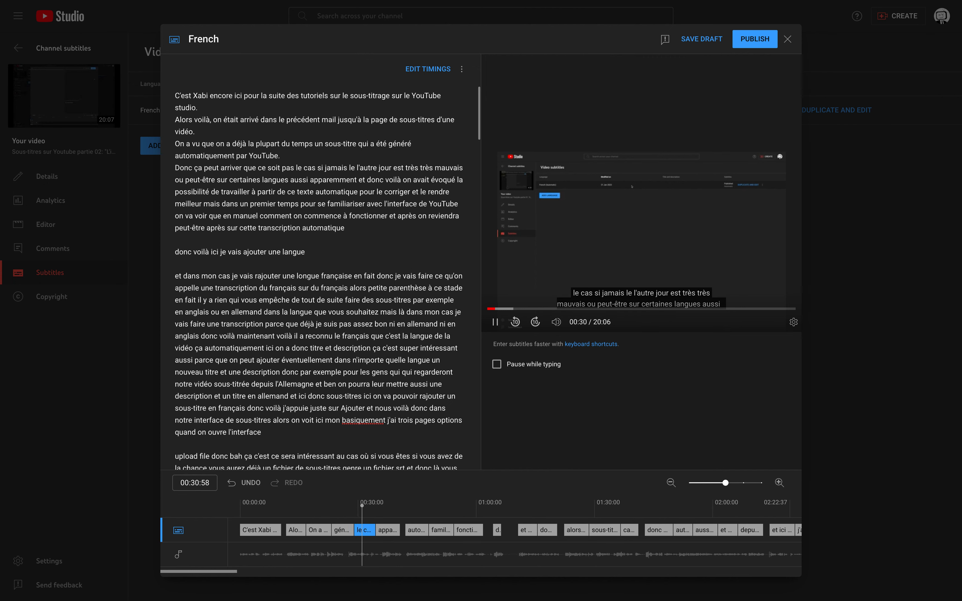
{"action": "key", "text": "shift+space"}
{"action": "left_click", "coordinate": [392, 168]}
{"action": "left_click_drag", "start_coordinate": [392, 168], "coordinate": [365, 166]}
{"action": "type", "text": "udio"}
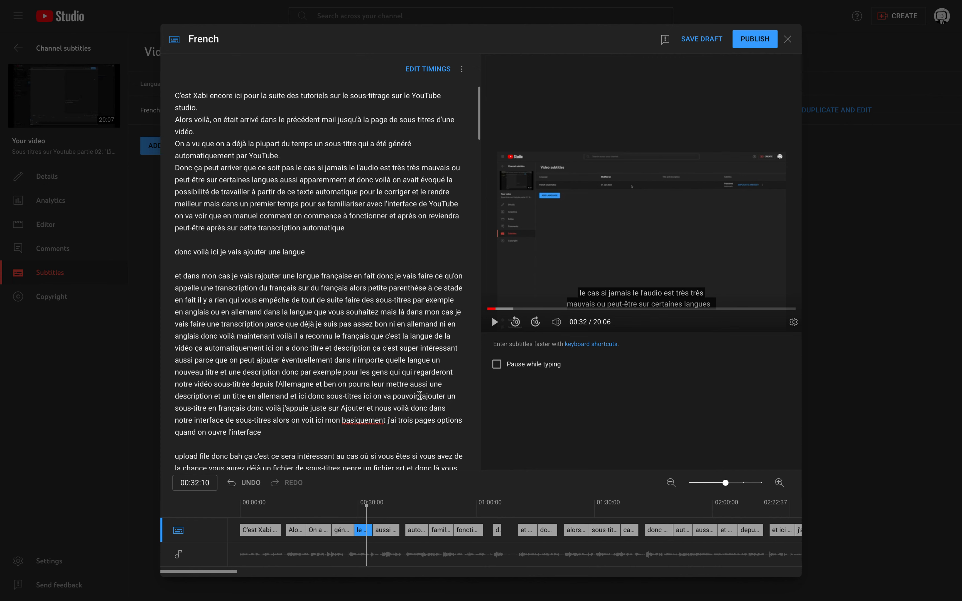
Listen on, add a period after "langues aussi apparemment", and begin "Et donc voilà" with a capital after a blank line.
{"action": "key", "text": "shift+space"}
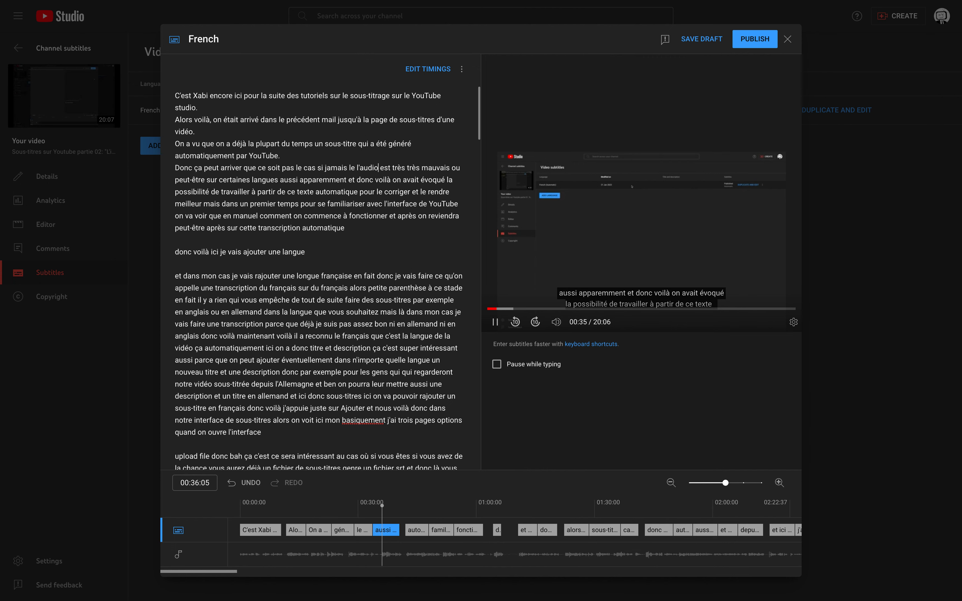
{"action": "key", "text": "shift+space"}
{"action": "left_click", "coordinate": [346, 181]}
{"action": "type", "text": "."}
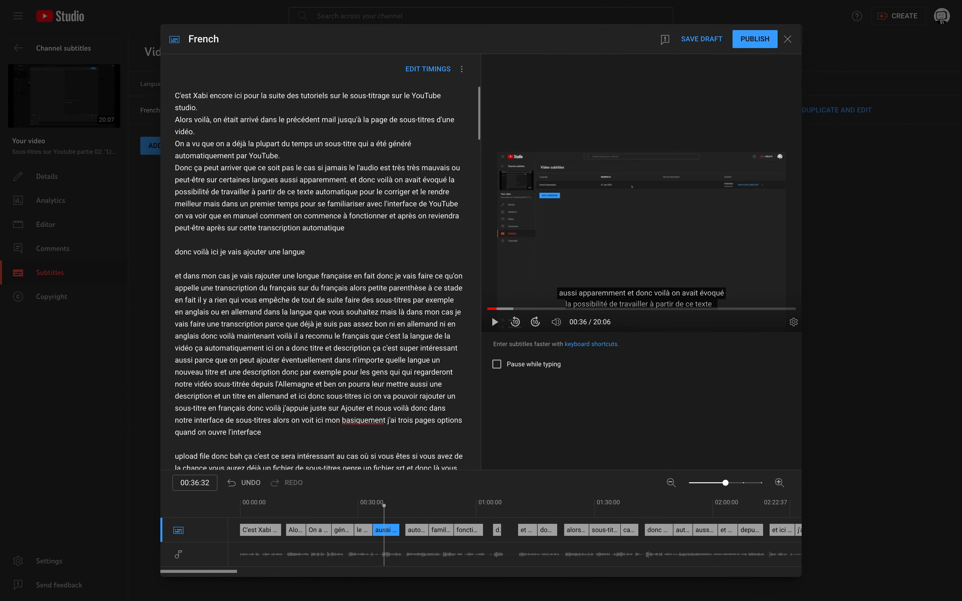
{"action": "key", "text": "Return"}
{"action": "key", "text": "Return"}
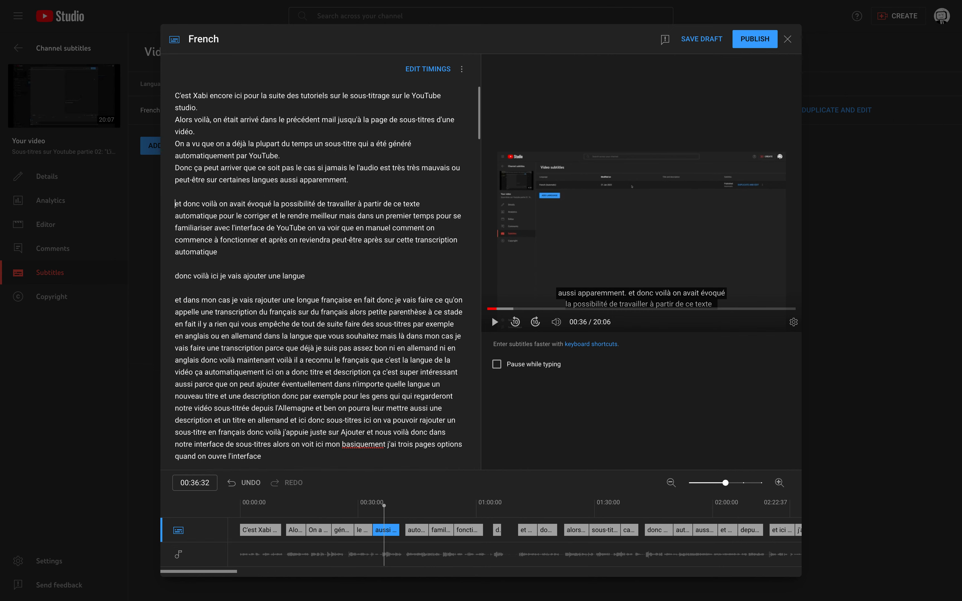
{"action": "key", "text": "BackSpace"}
{"action": "type", "text": "E"}
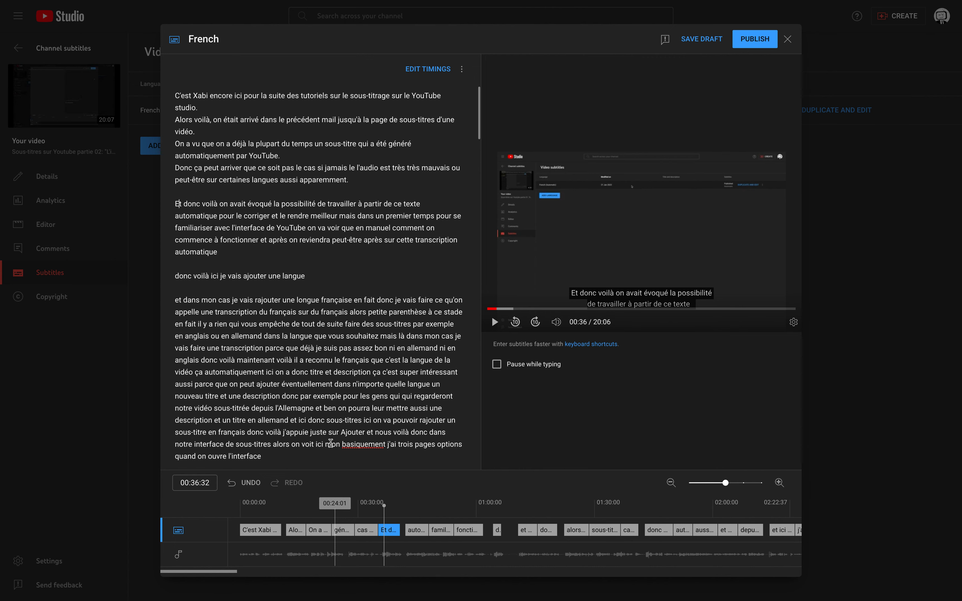
Play the corrected French subtitles from the start of the video through the sentence beginning "Donc ça peut arriver".
{"action": "left_click", "coordinate": [321, 511]}
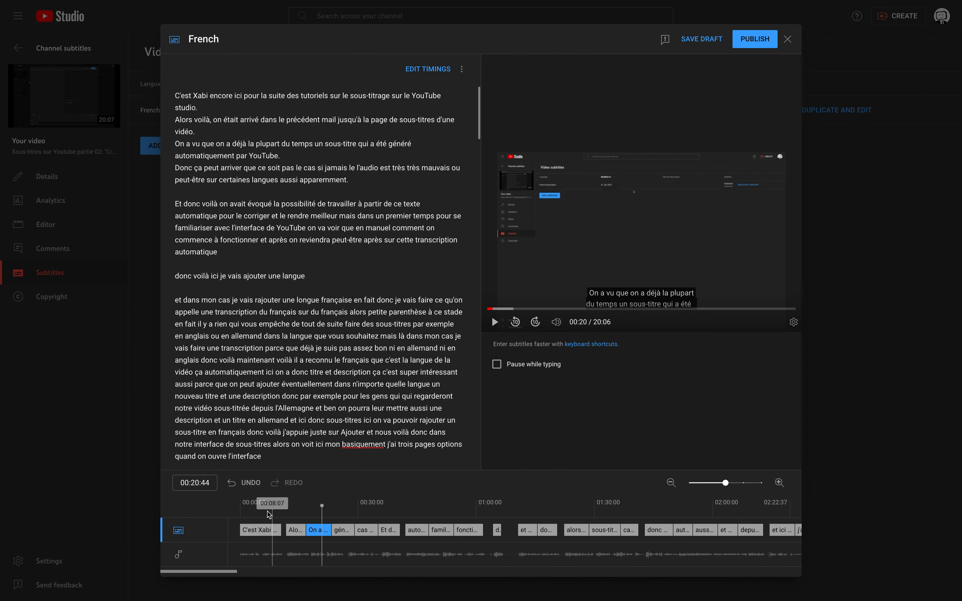
{"action": "left_click", "coordinate": [240, 511]}
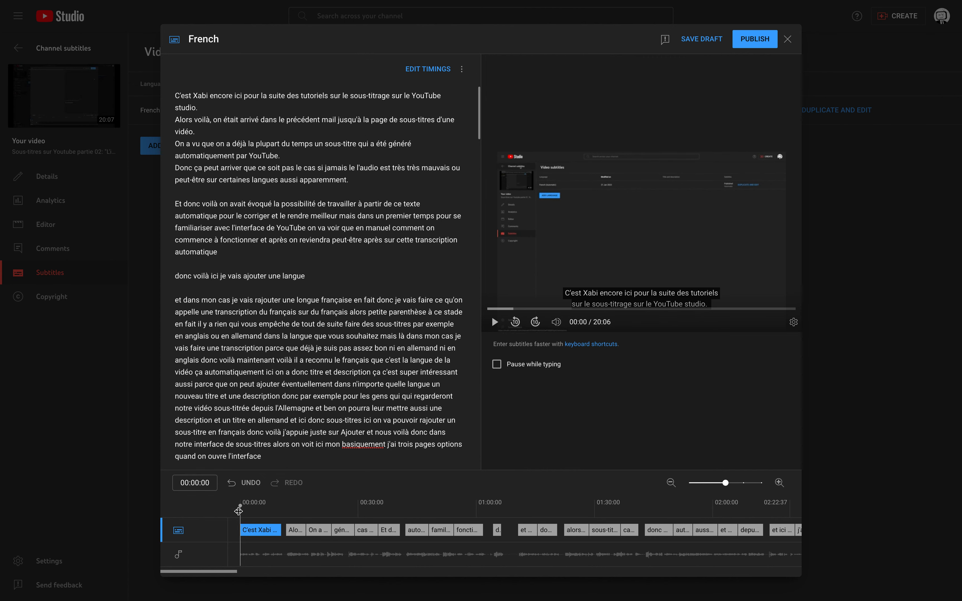
{"action": "key", "text": "space"}
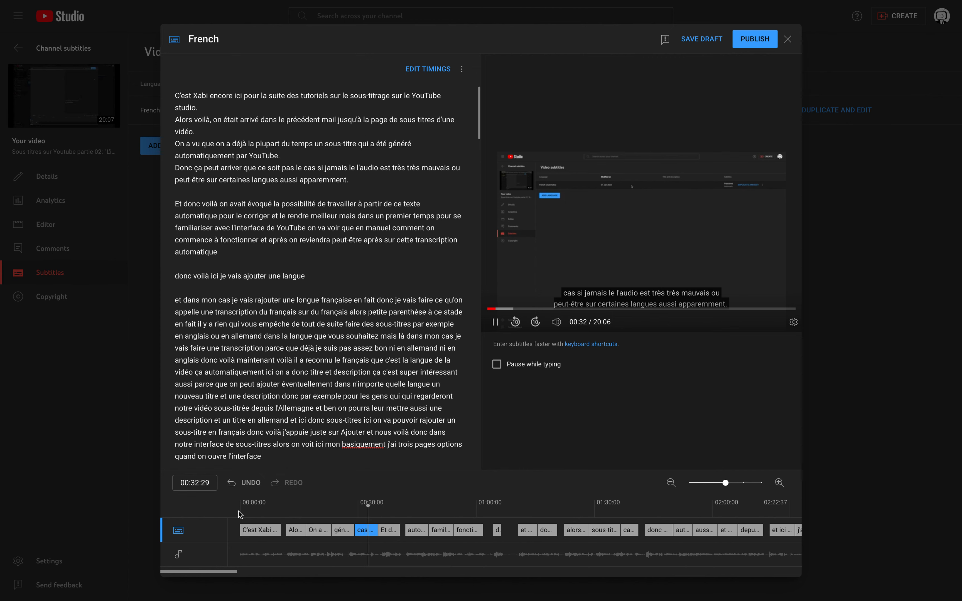
{"action": "key", "text": "shift+space"}
Insert a blank line before "Donc ça peut arriver" and replay the passage from about 20 seconds to check the split.
{"action": "left_click", "coordinate": [342, 509]}
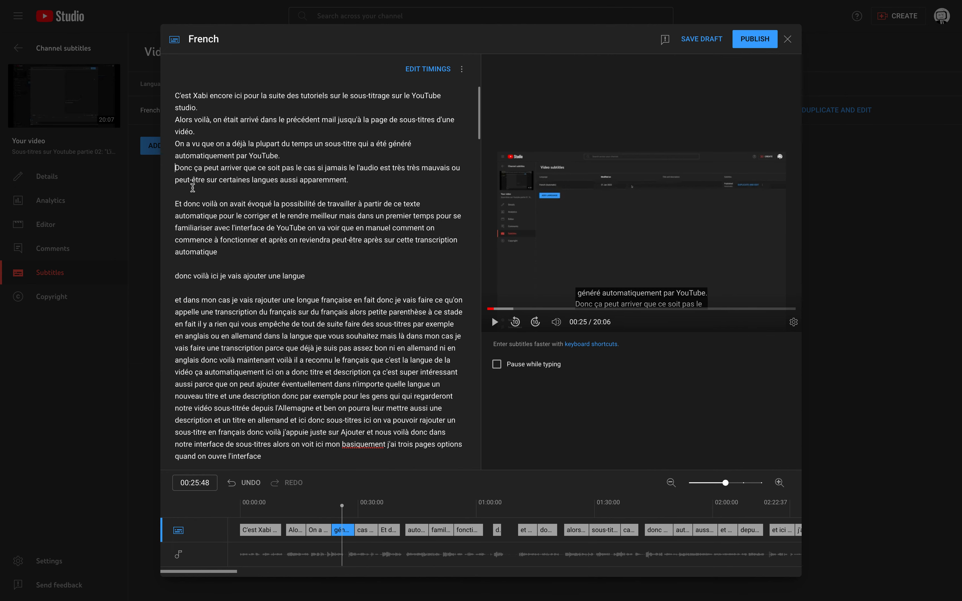
{"action": "key", "text": "Return"}
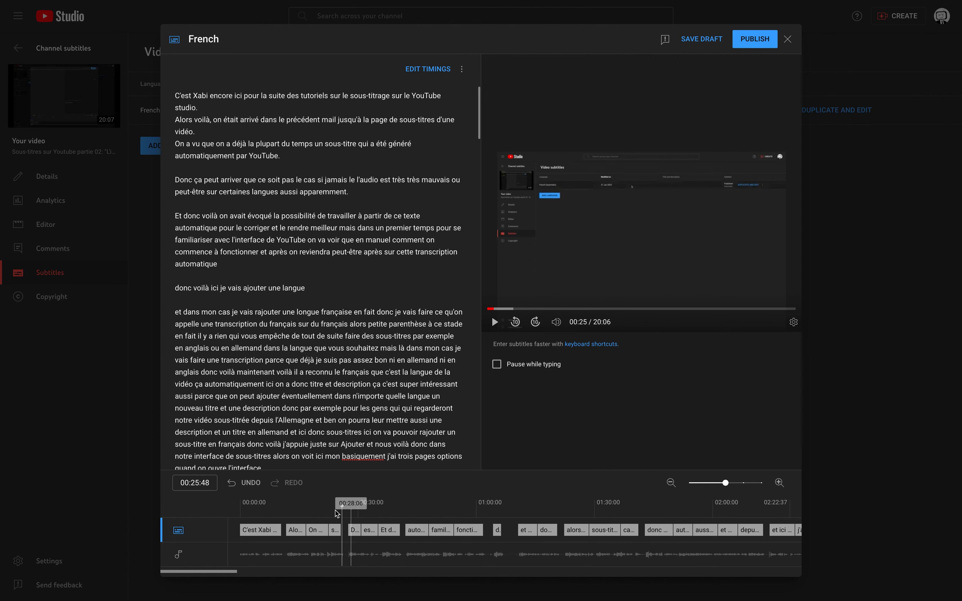
{"action": "left_click", "coordinate": [320, 511]}
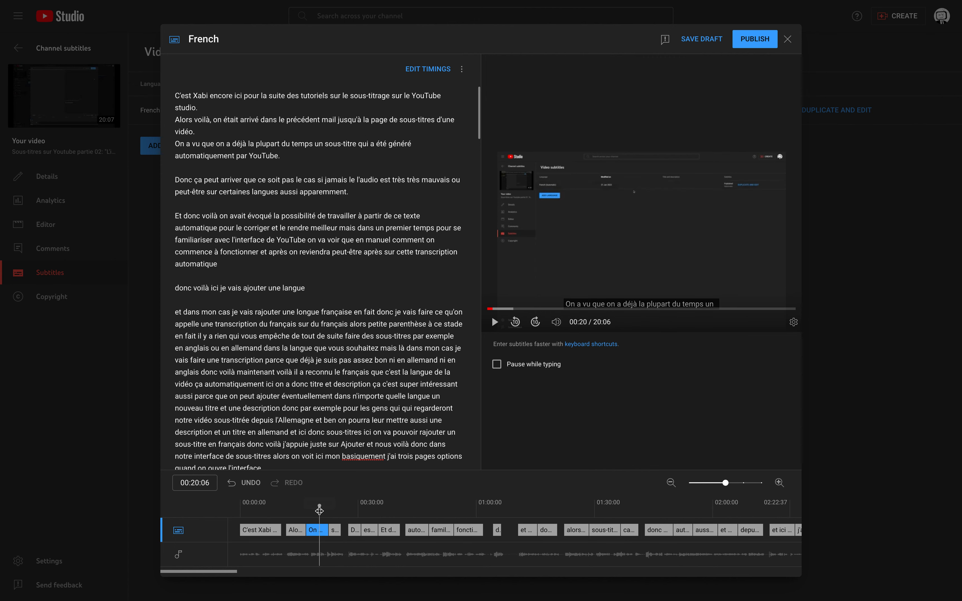
{"action": "key", "text": "shift+space"}
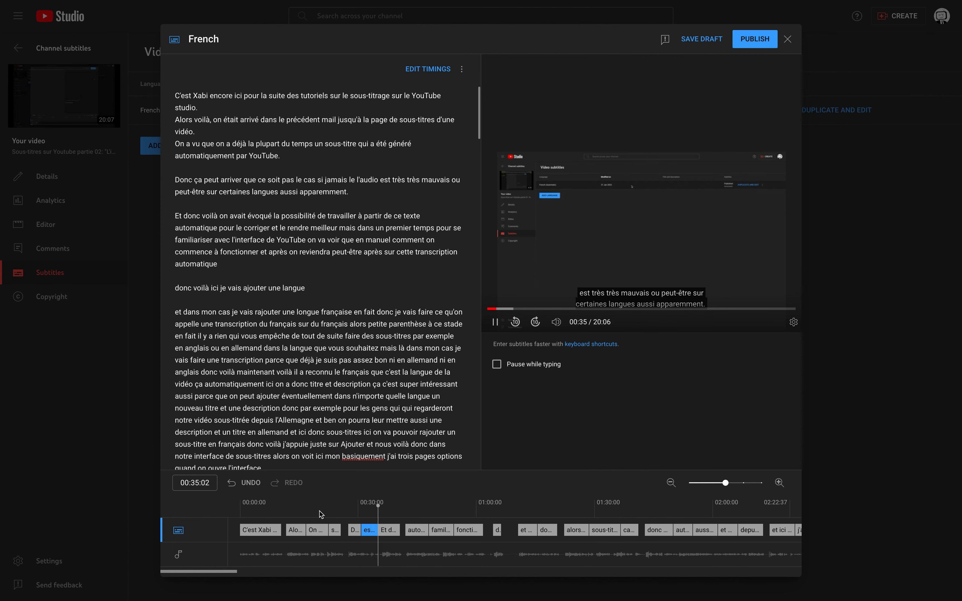
{"action": "key", "text": "shift+space"}
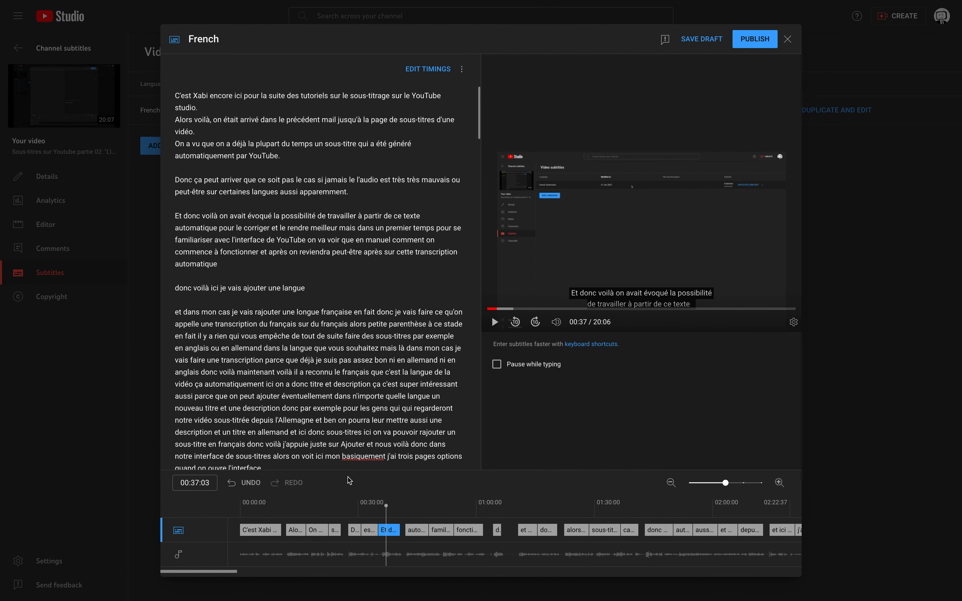
Insert blank lines before the sentences beginning "On a vu" and "Alors voilà".
{"action": "left_click", "coordinate": [207, 133]}
{"action": "key", "text": "Return"}
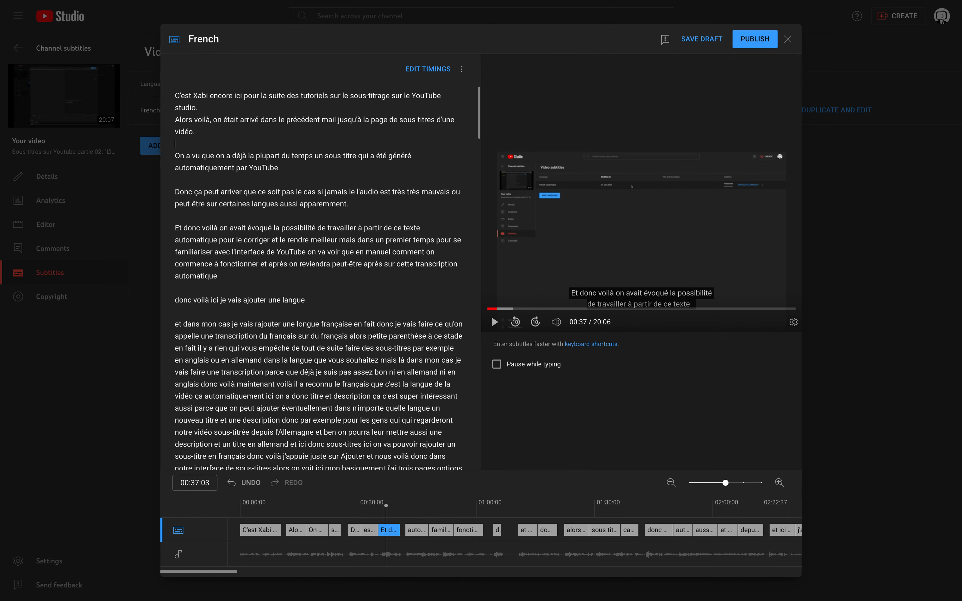
{"action": "left_click", "coordinate": [213, 108]}
{"action": "key", "text": "Return"}
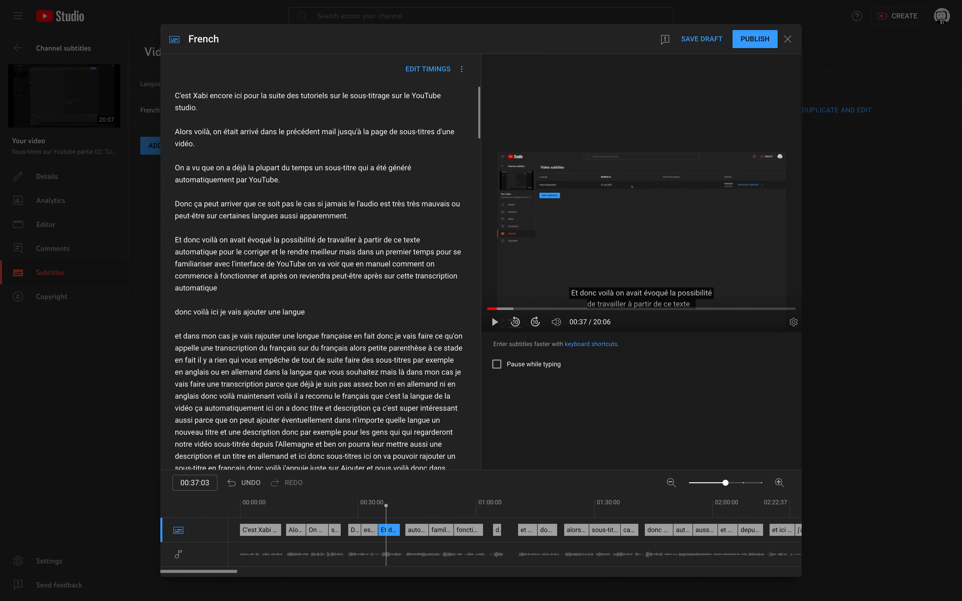
Save the corrected French subtitles as a draft and close the caption editor.
{"action": "left_click", "coordinate": [271, 511]}
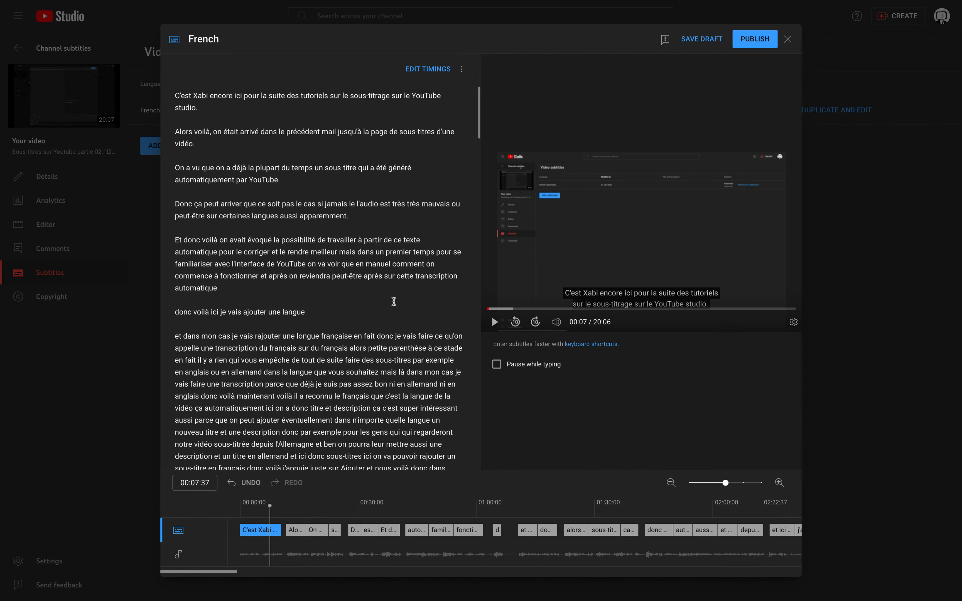
{"action": "left_click", "coordinate": [700, 39]}
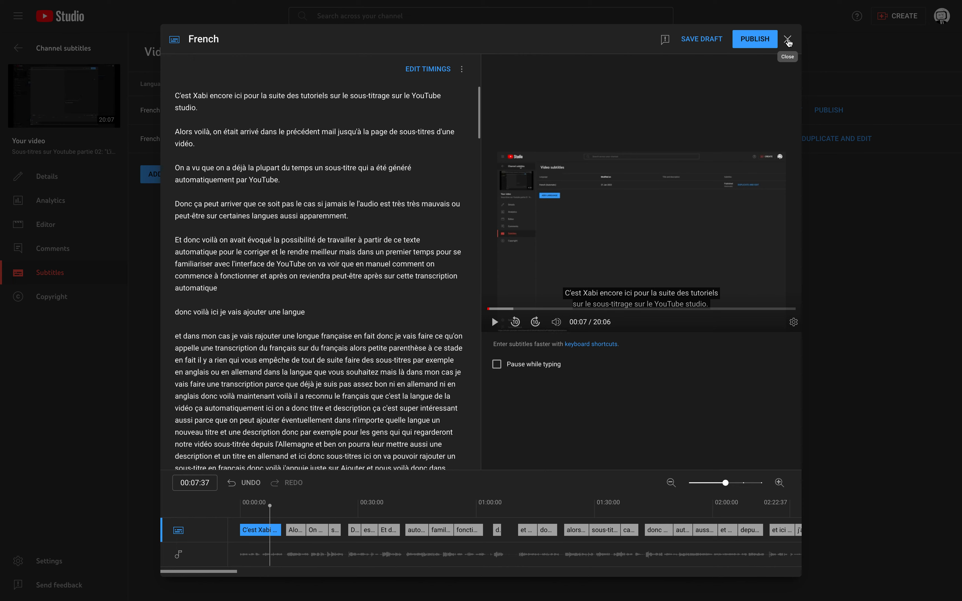
{"action": "left_click", "coordinate": [788, 39]}
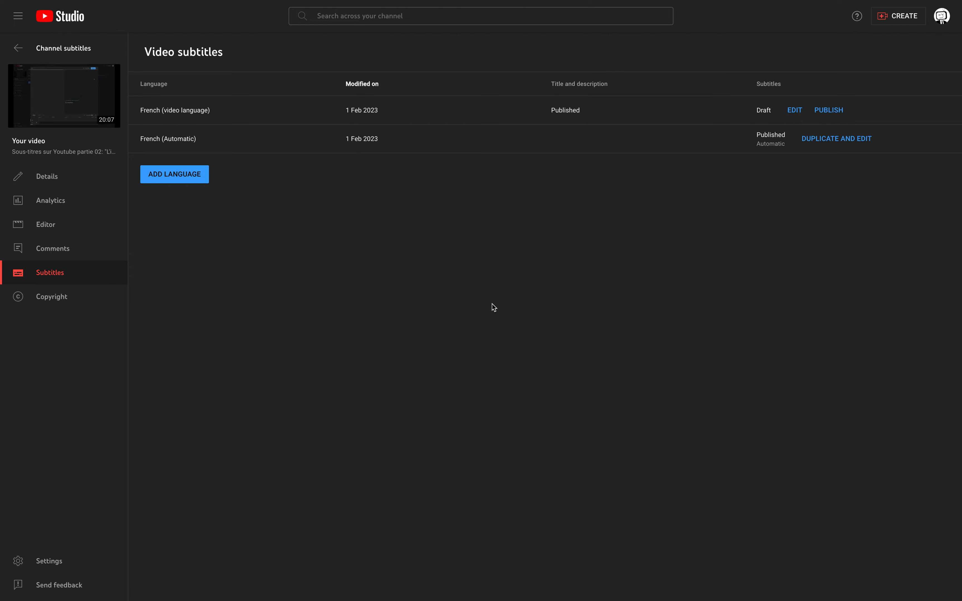
{"action": "left_click", "coordinate": [193, 179]}
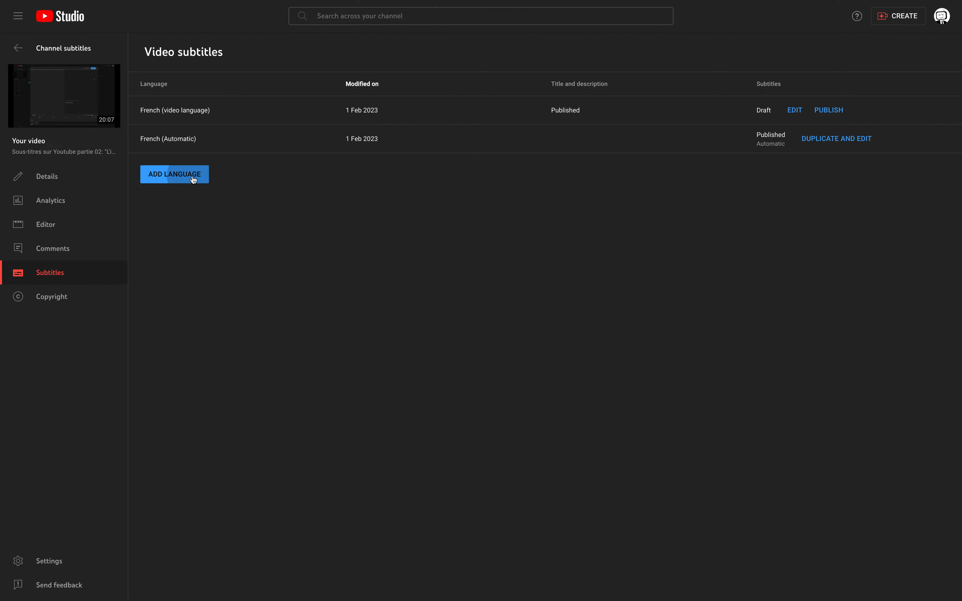
{"action": "scroll", "coordinate": [329, 424], "scroll_direction": "down", "scroll_amount": 3}
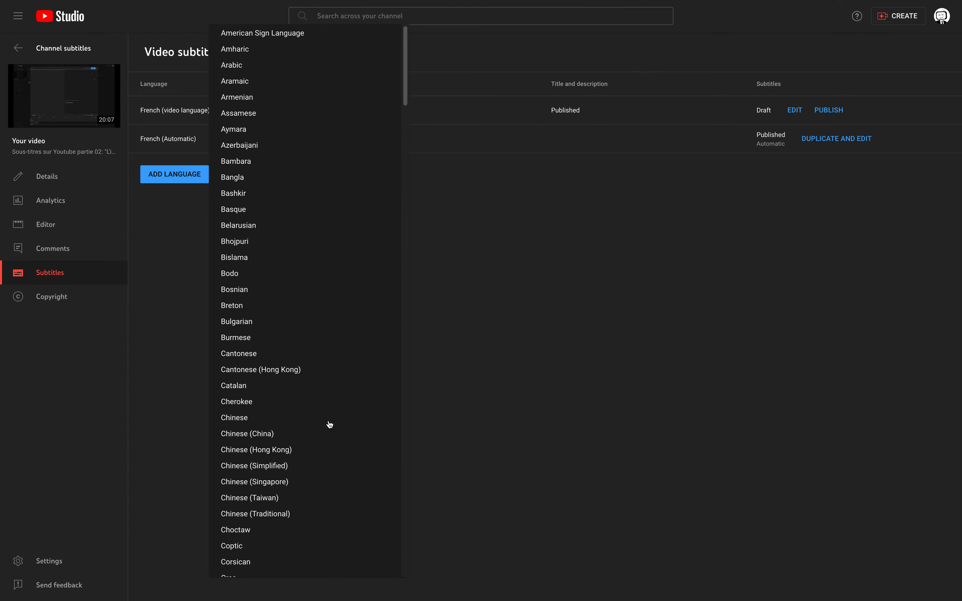
{"action": "scroll", "coordinate": [329, 425], "scroll_direction": "down", "scroll_amount": 7}
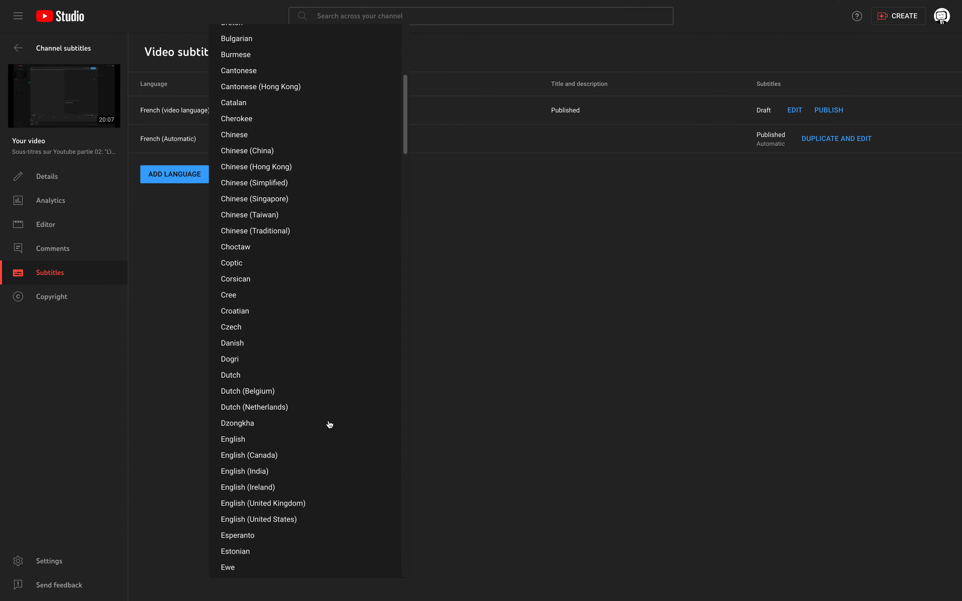
{"action": "scroll", "coordinate": [329, 424], "scroll_direction": "down", "scroll_amount": 4}
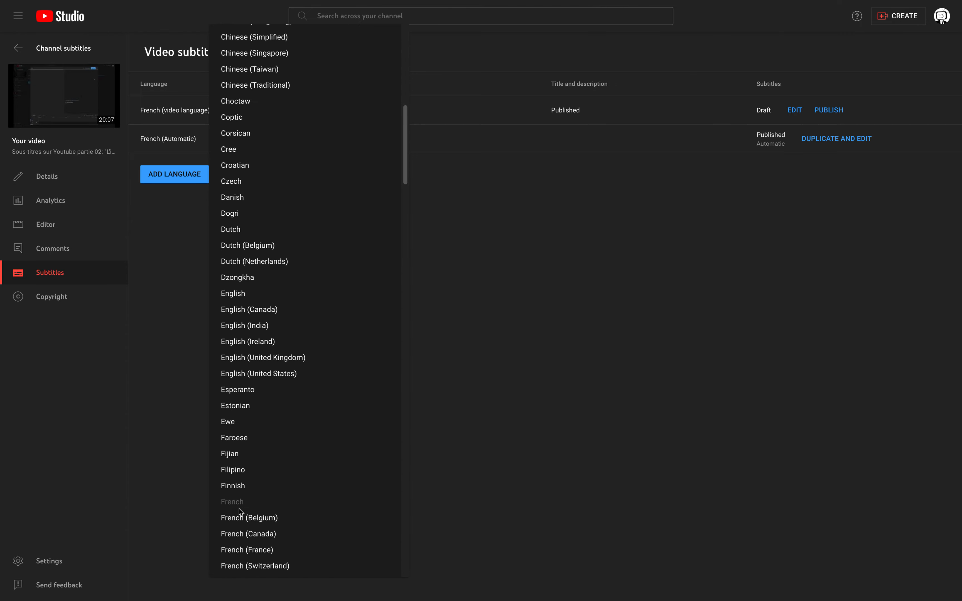
{"action": "left_click", "coordinate": [584, 332]}
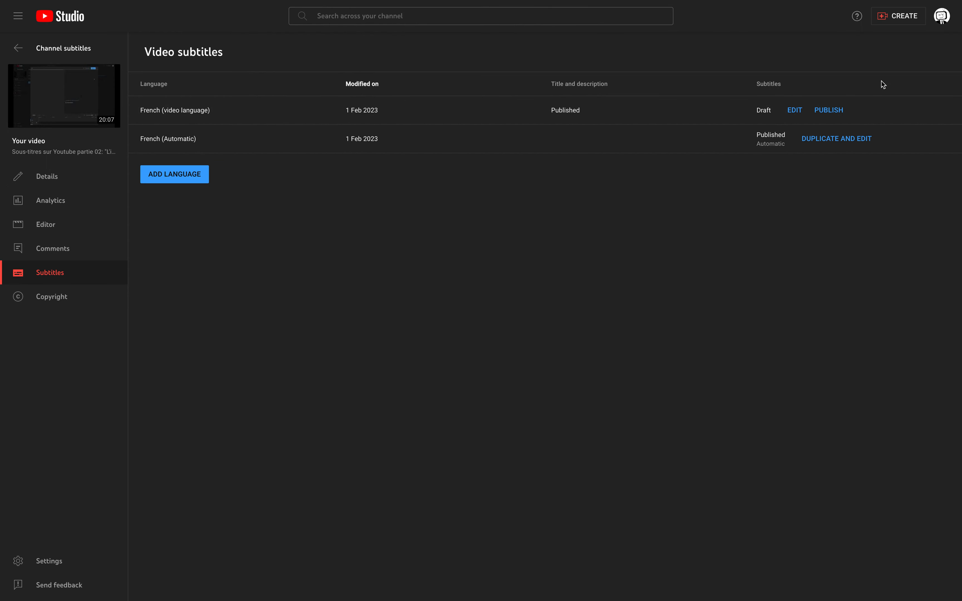
Delete the draft captions of the French (video language) entry.
{"action": "left_click", "coordinate": [856, 110]}
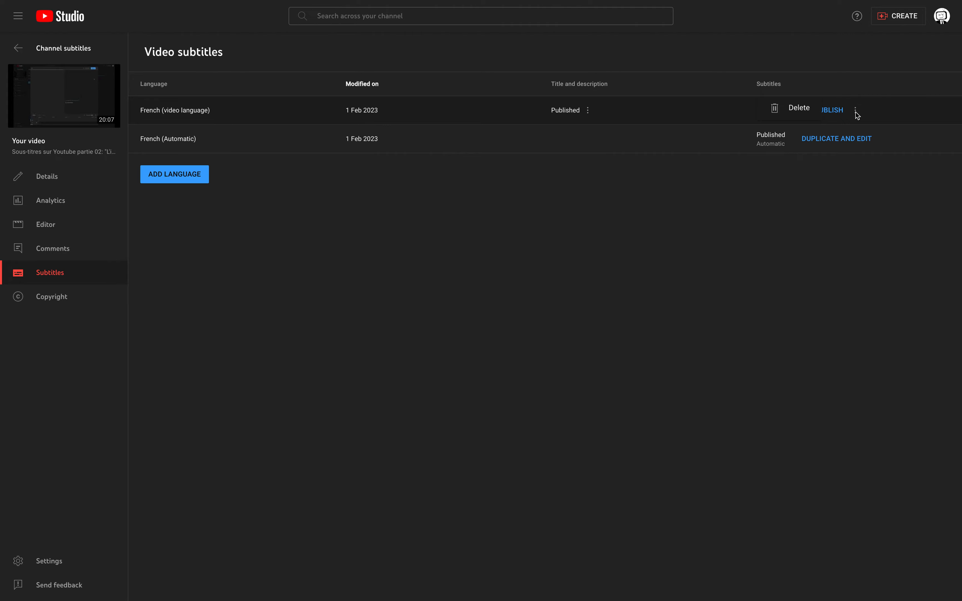
{"action": "left_click", "coordinate": [786, 112]}
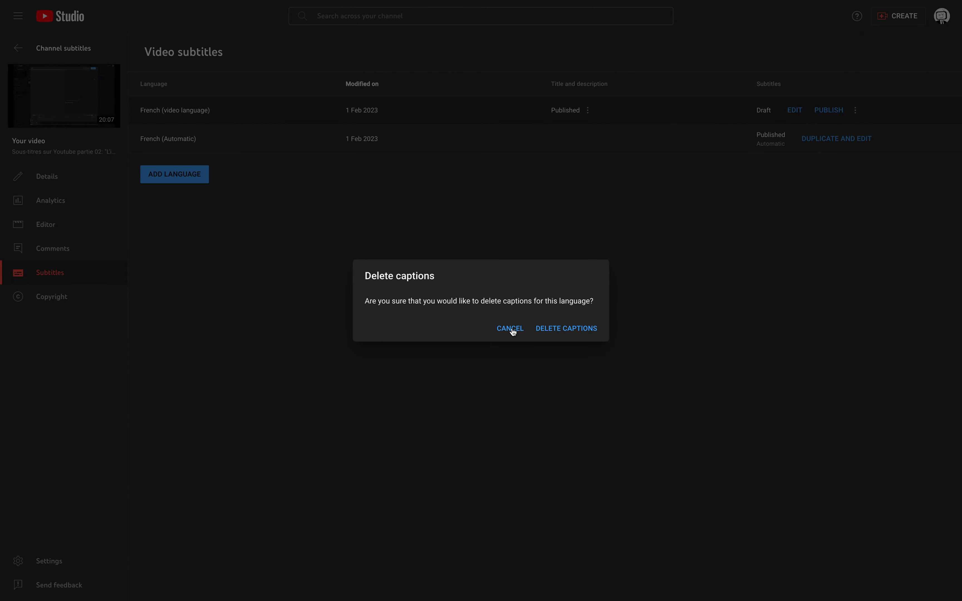
{"action": "left_click", "coordinate": [552, 329]}
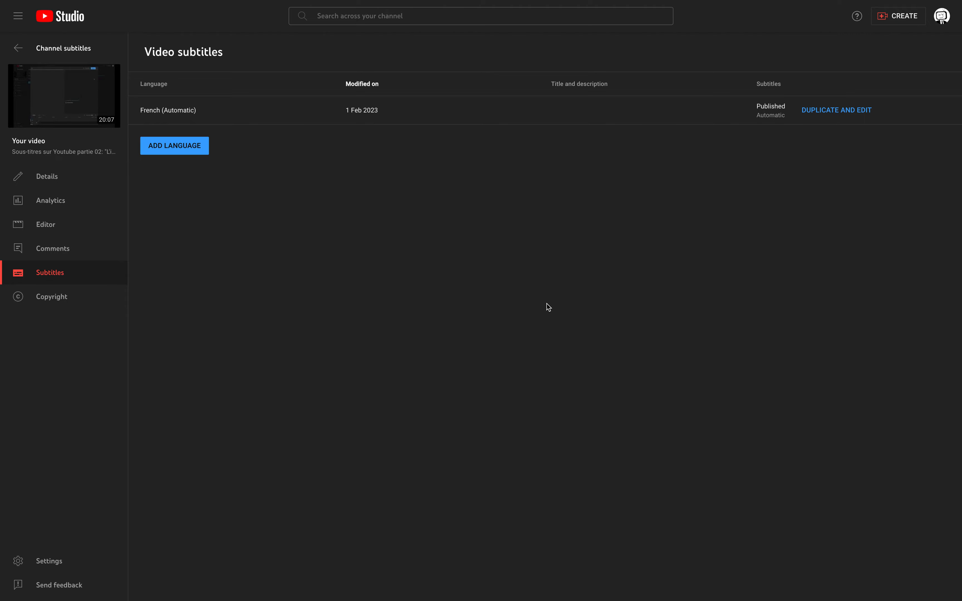
Add French as a subtitle language and start its captions with the Auto-sync method.
{"action": "left_click", "coordinate": [181, 147]}
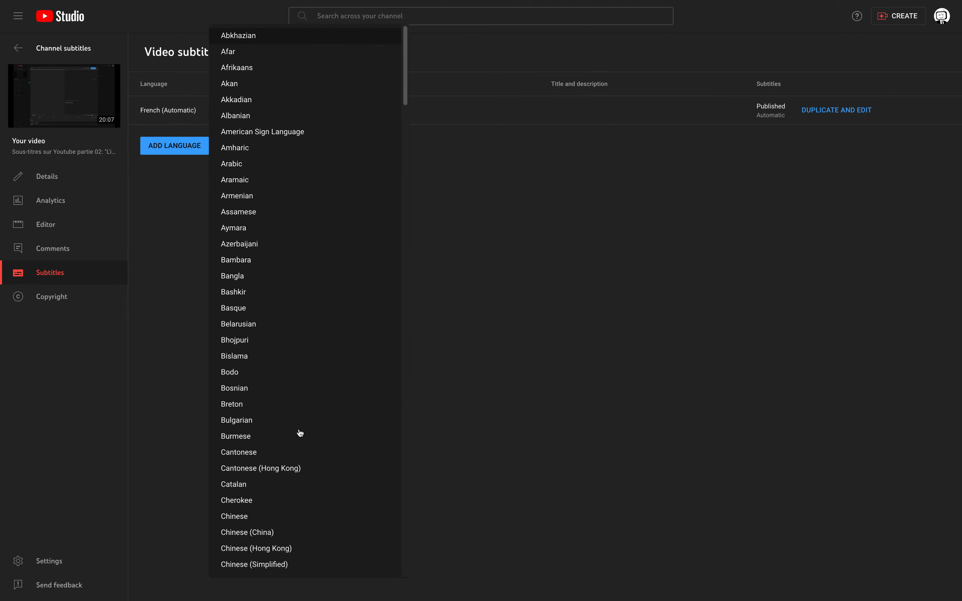
{"action": "scroll", "coordinate": [307, 458], "scroll_direction": "down", "scroll_amount": 3}
{"action": "scroll", "coordinate": [309, 460], "scroll_direction": "down", "scroll_amount": 6}
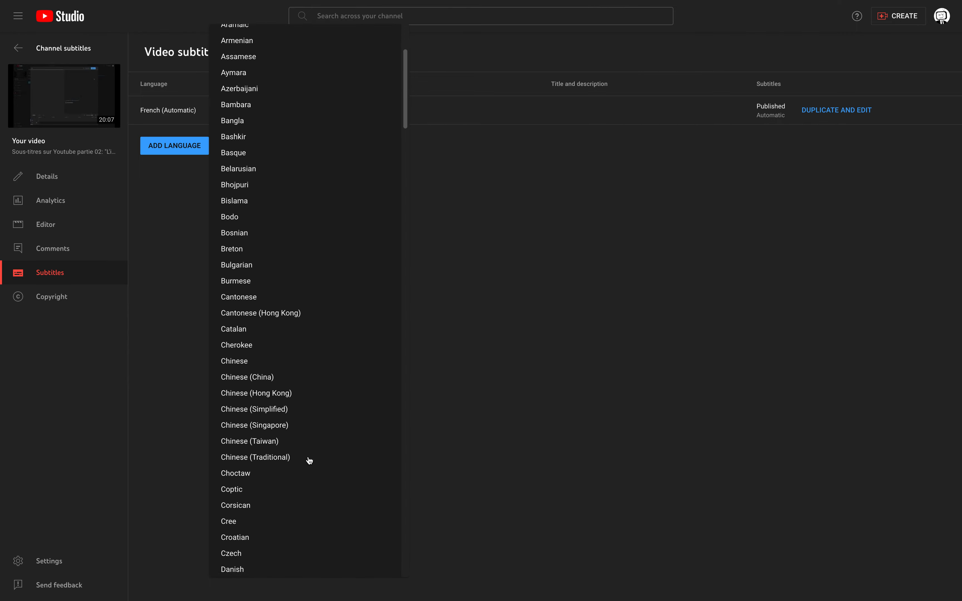
{"action": "scroll", "coordinate": [309, 461], "scroll_direction": "down", "scroll_amount": 4}
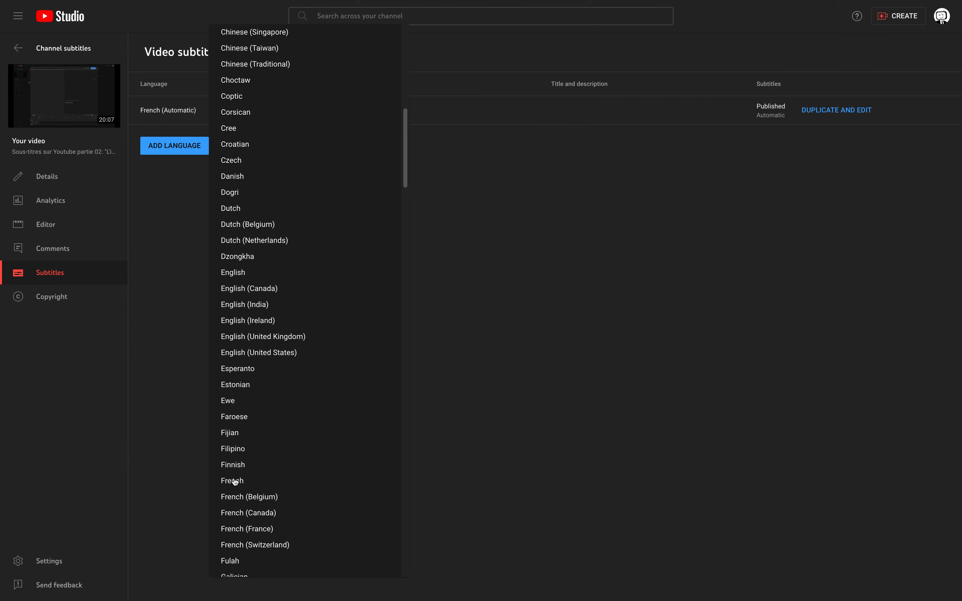
{"action": "left_click", "coordinate": [233, 479]}
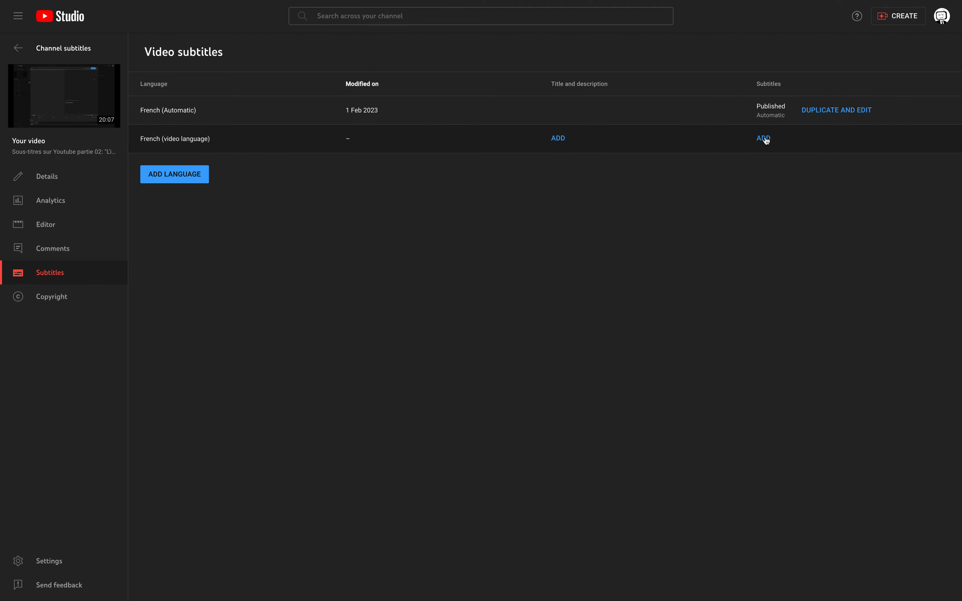
{"action": "left_click", "coordinate": [763, 139]}
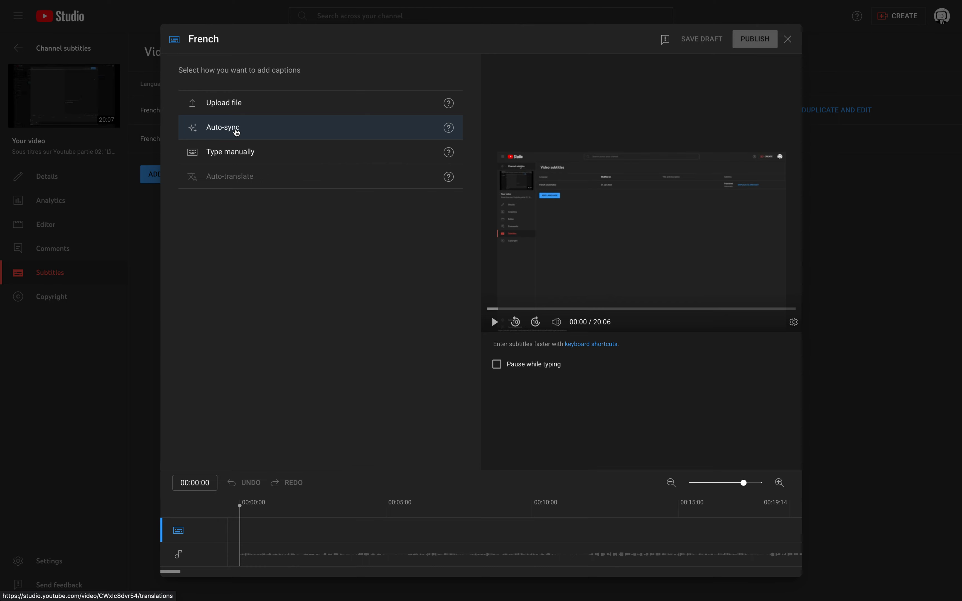
{"action": "left_click", "coordinate": [236, 132]}
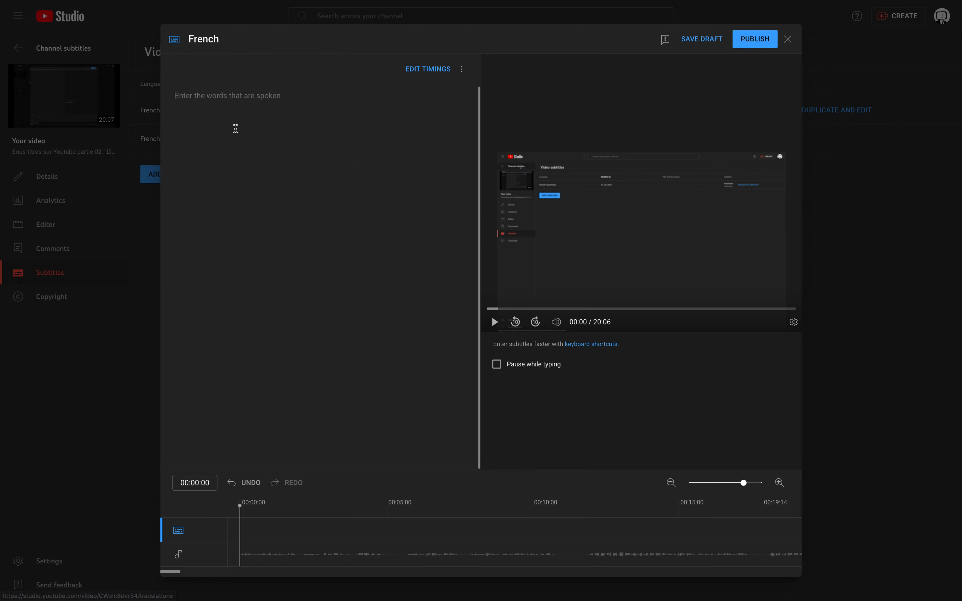